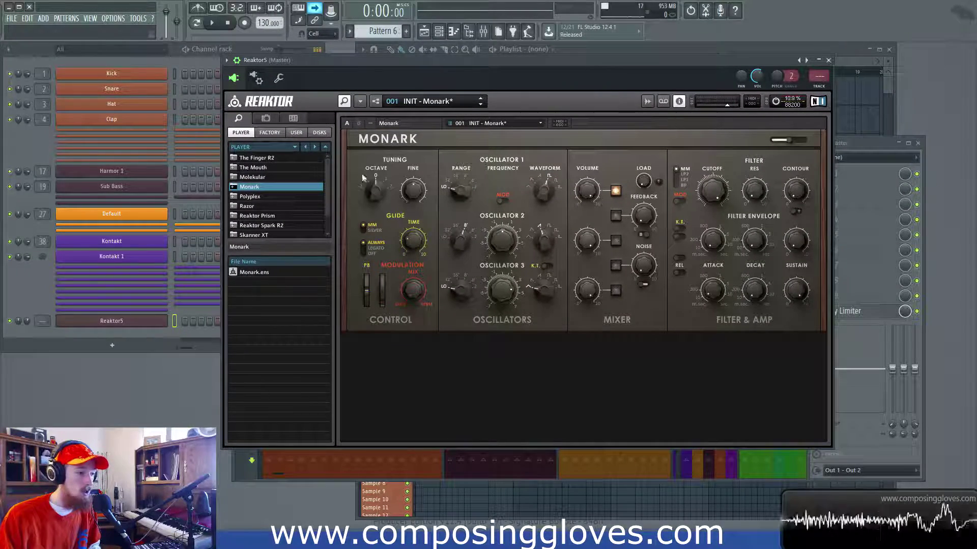
- Compare Monark's main synth view with its secondary view of keyboard, pitch bend and mod wheel settings
click(358, 123)
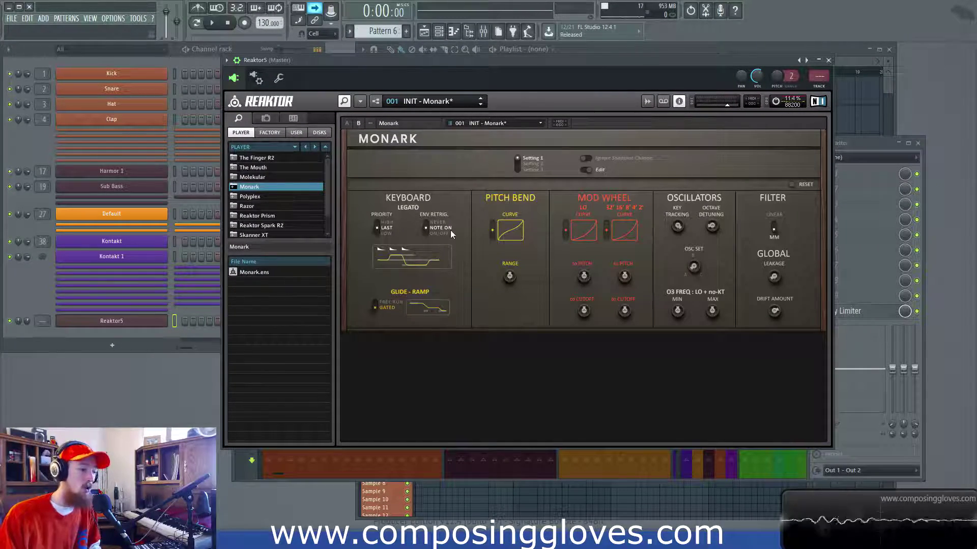
click(347, 123)
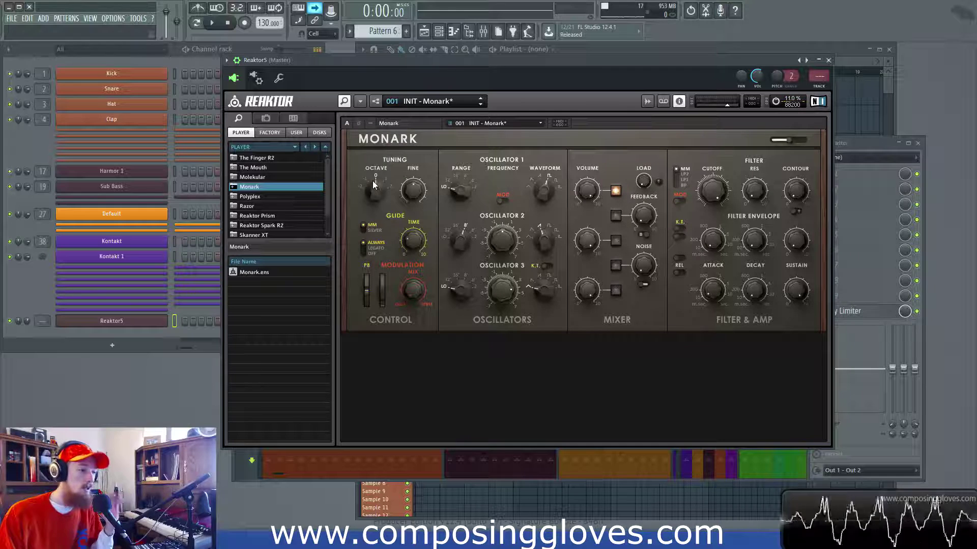
mouse_move(381, 188)
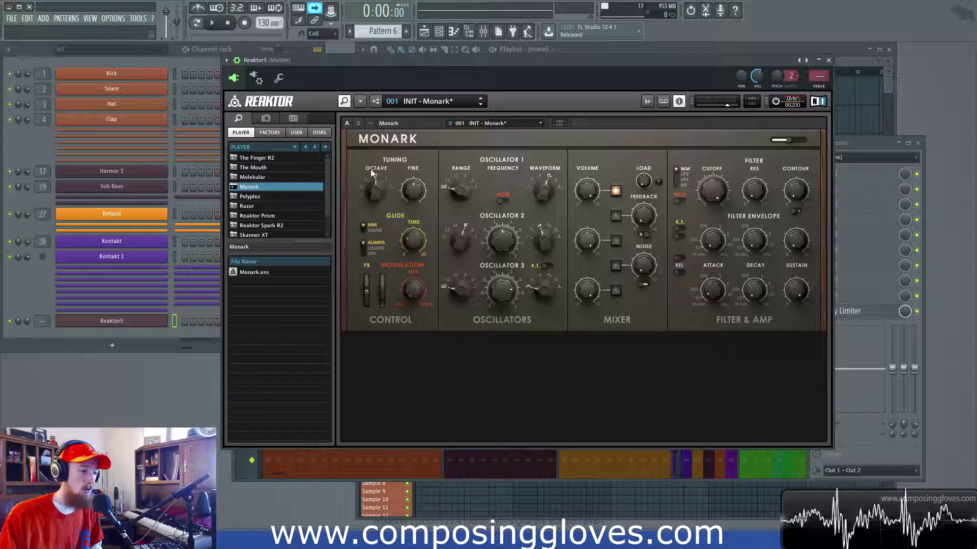
click(359, 123)
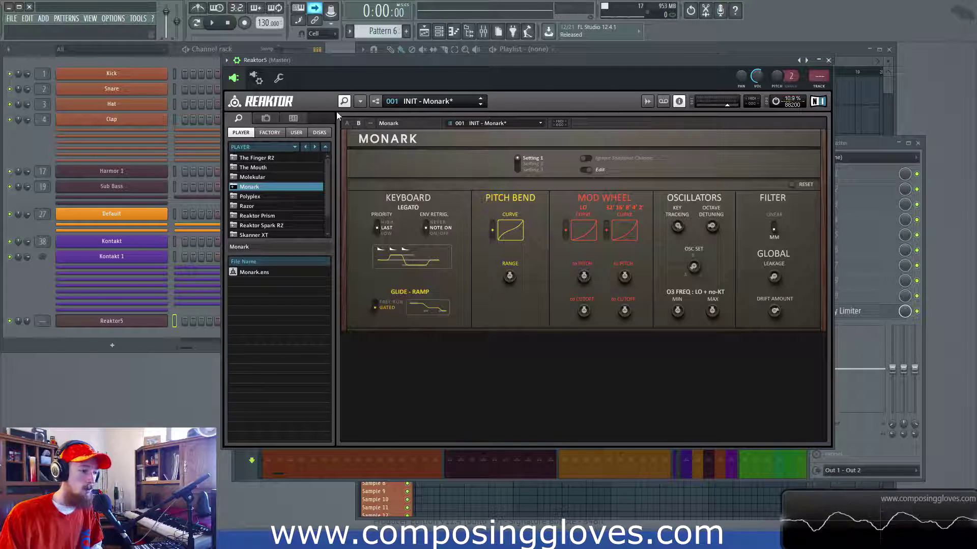
click(347, 123)
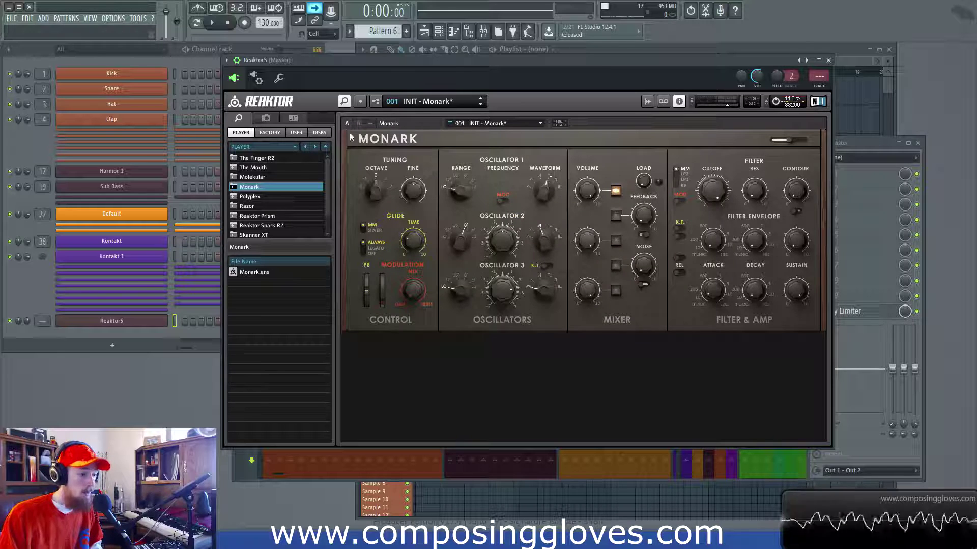
click(358, 123)
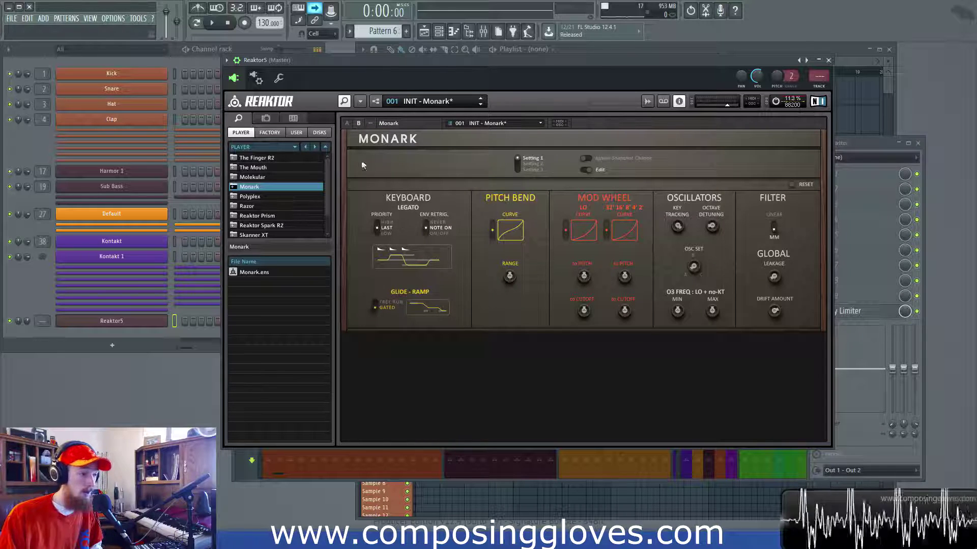
click(346, 123)
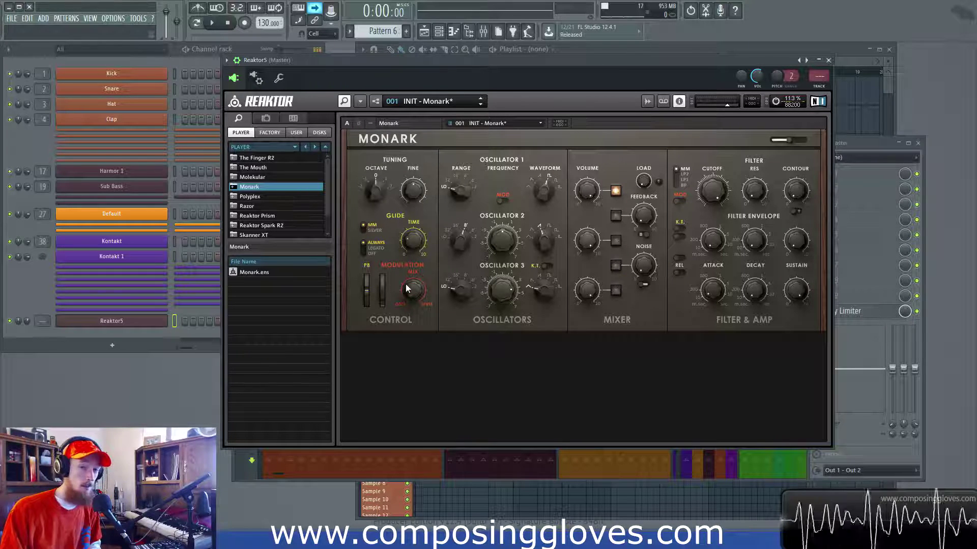
- Turn off oscillator 1's MOD switch and move the Reaktor window slightly
click(502, 203)
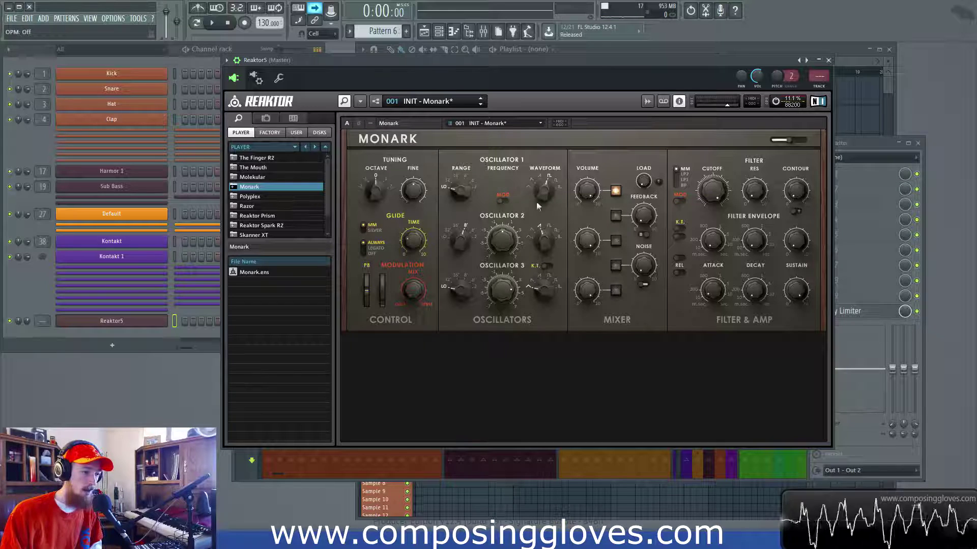
drag(463, 78, 452, 72)
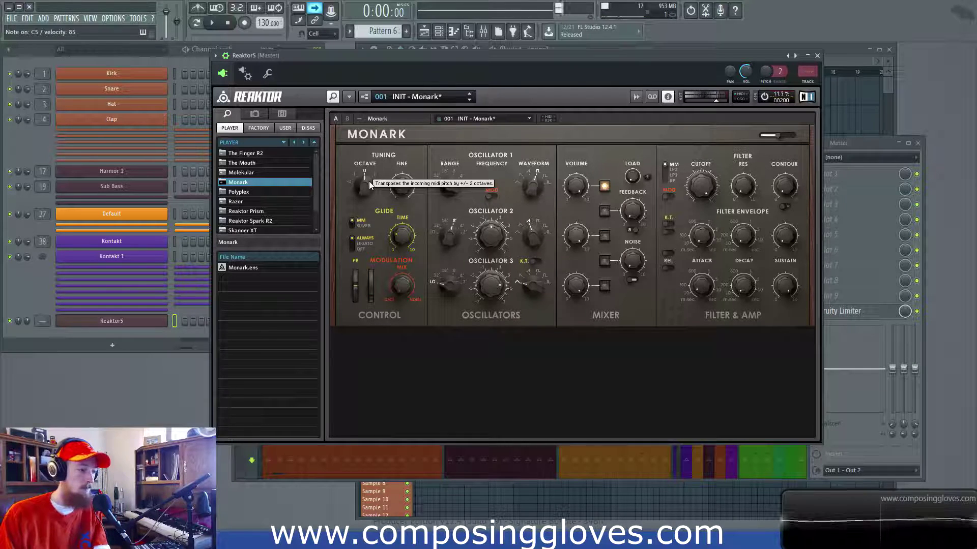
- Reload the INIT - Monark snapshot and set the tuning octave to 0
drag(451, 187, 448, 163)
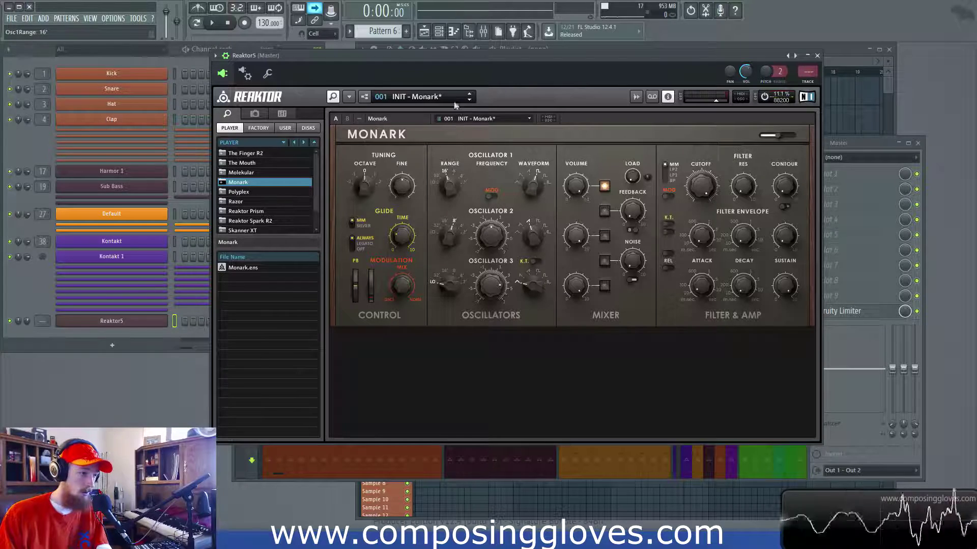
click(450, 97)
click(467, 159)
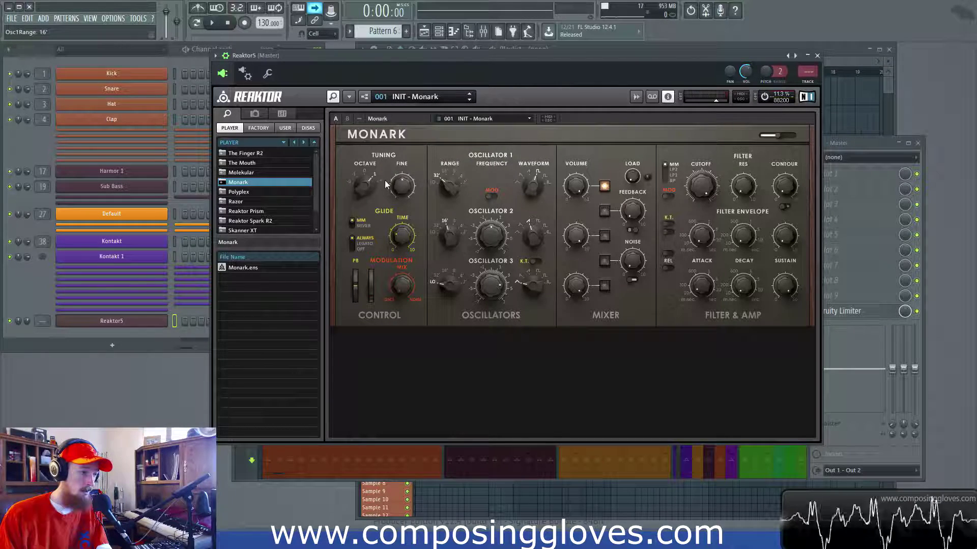
drag(366, 187, 366, 209)
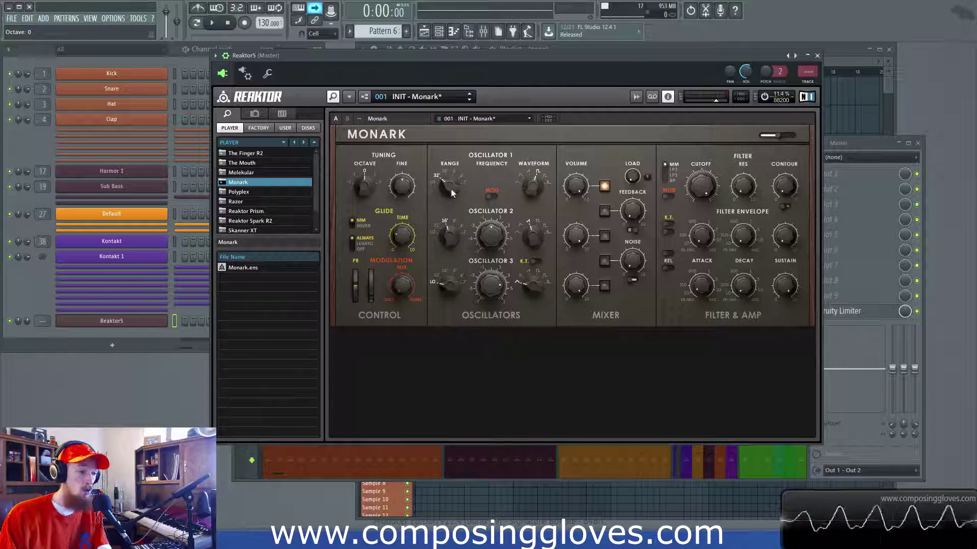
- Switch on oscillator 2 in the mixer and set oscillator 1's range to LO
click(605, 236)
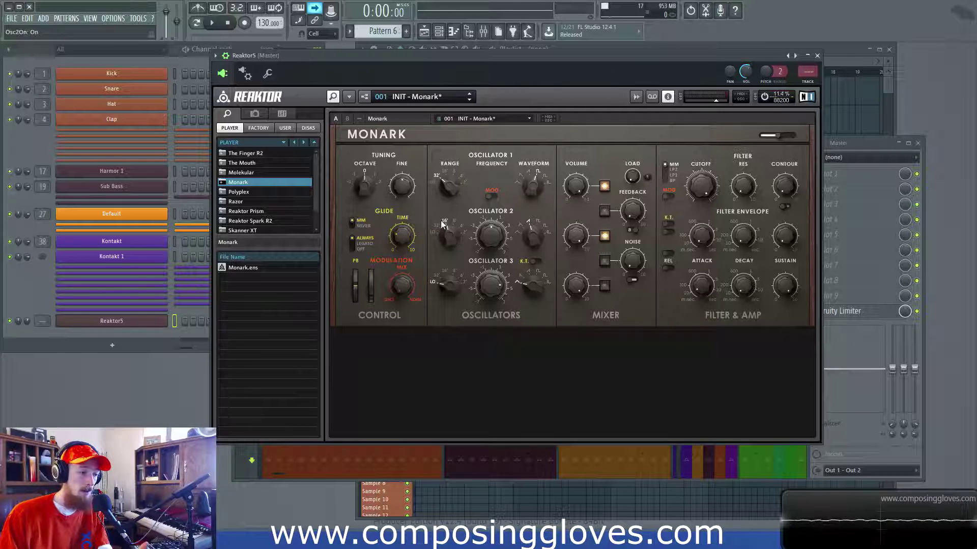
mouse_move(450, 182)
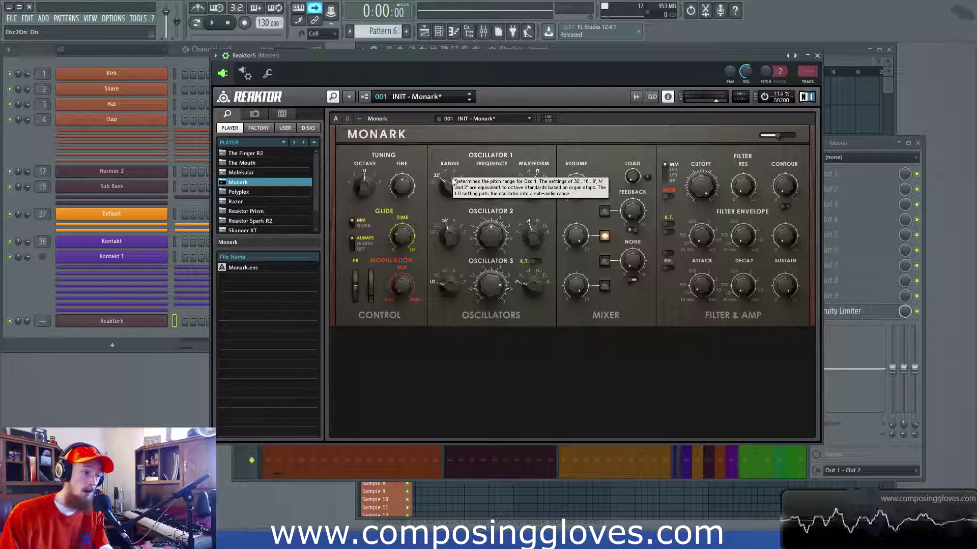
mouse_move(367, 189)
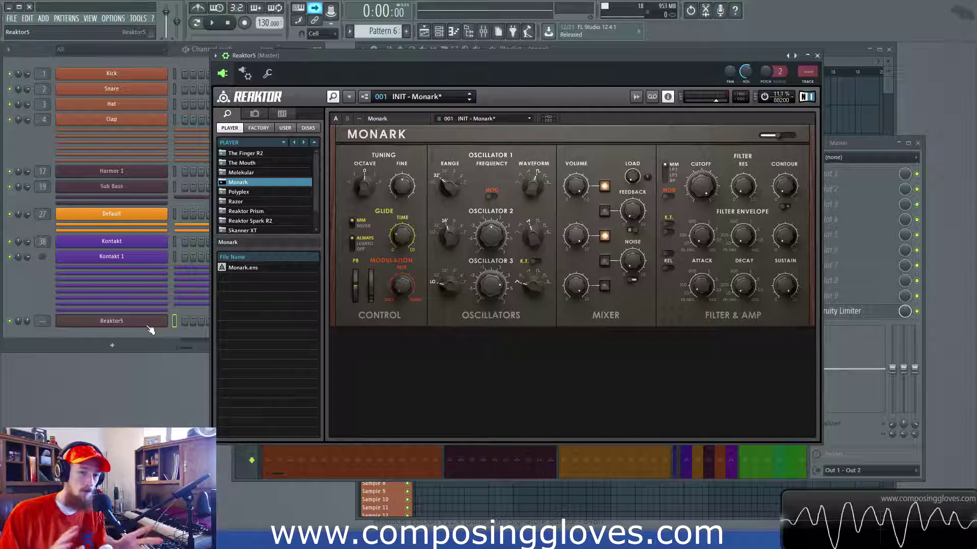
drag(436, 175, 436, 193)
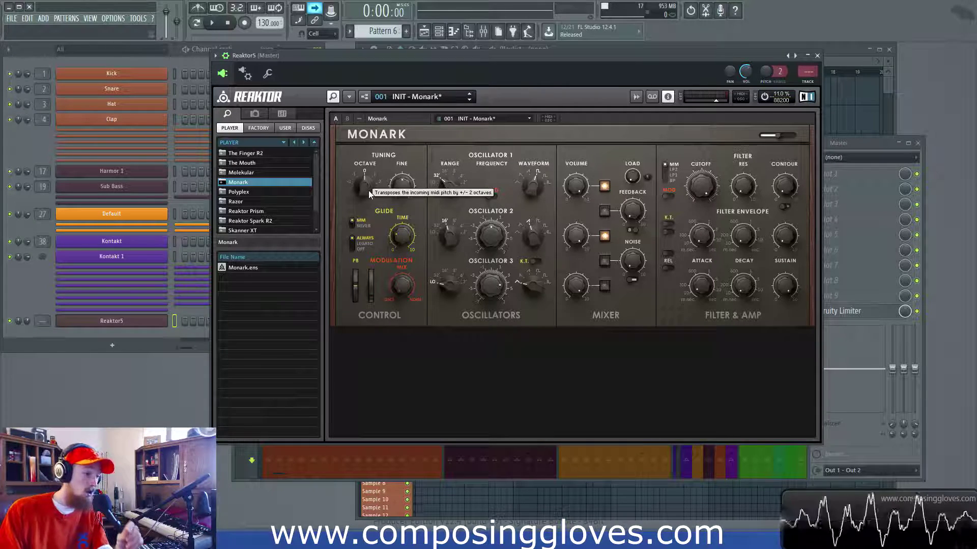
drag(450, 184, 444, 209)
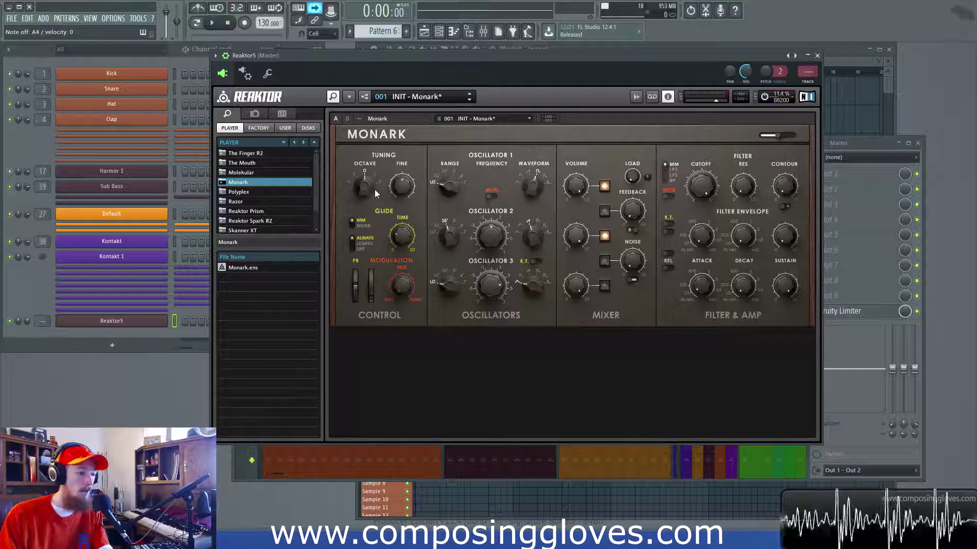
- Switch off oscillator 2 in the mixer and lower the tuning octave to -2
click(604, 236)
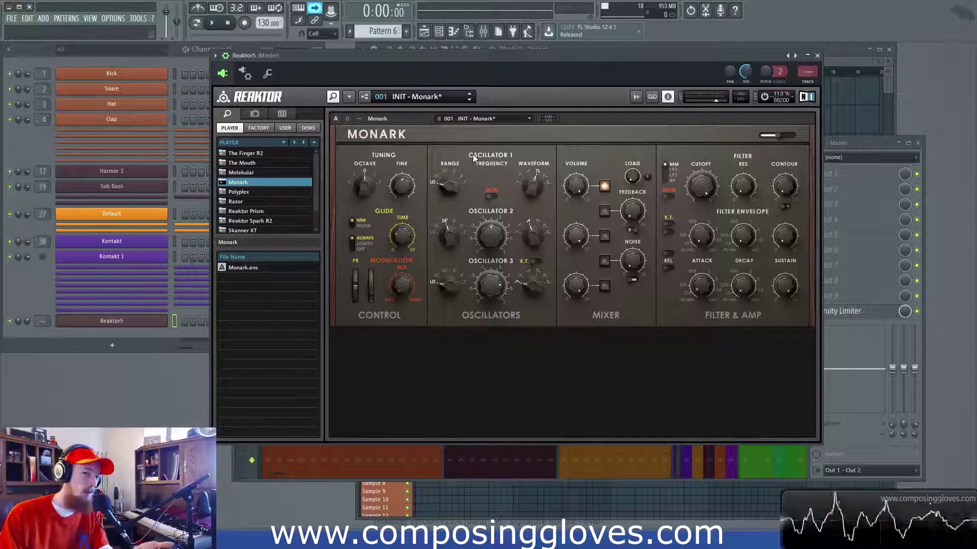
drag(365, 185, 365, 199)
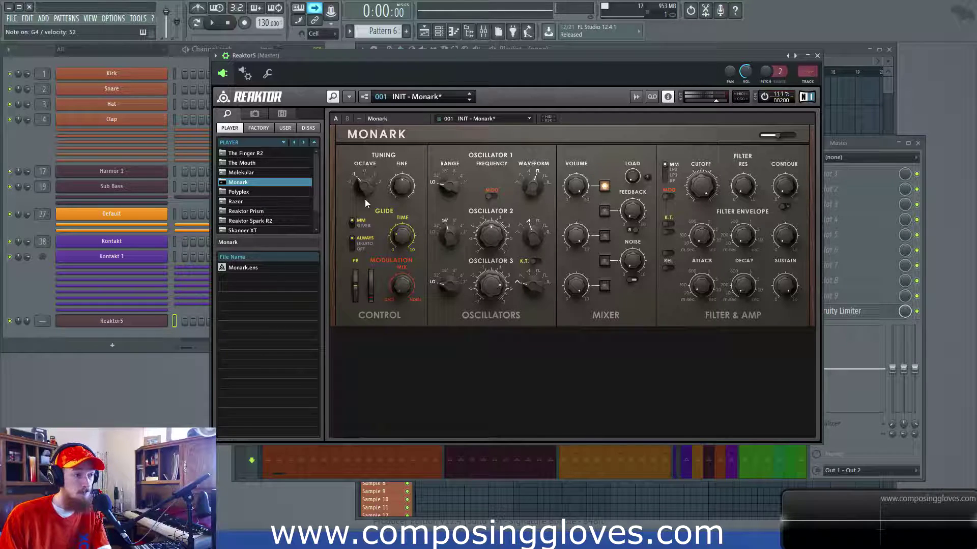
drag(365, 193, 380, 236)
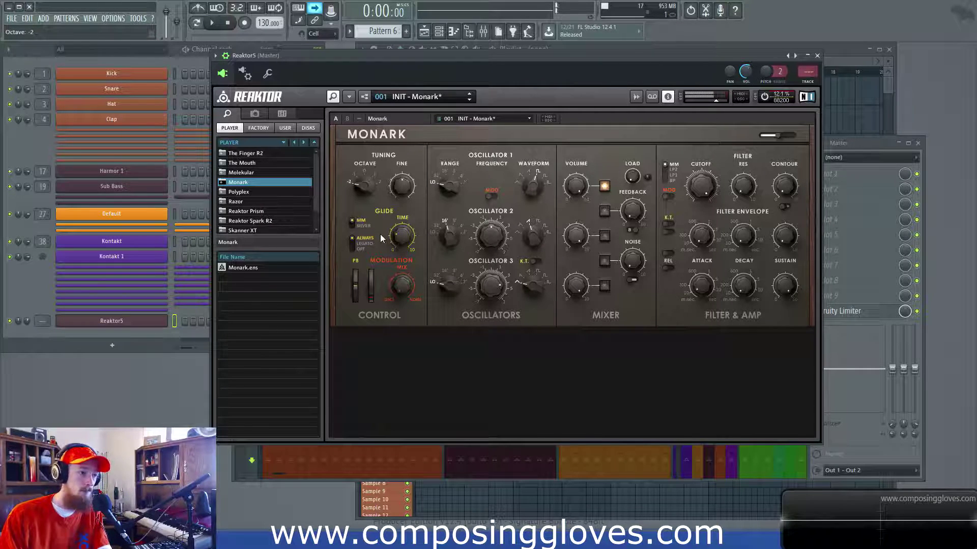
- Return the tuning octave to 0 and set oscillator 1's range to 16'
drag(361, 191, 367, 136)
mouse_move(432, 185)
mouse_down()
mouse_move(444, 154)
mouse_move(444, 171)
mouse_up()
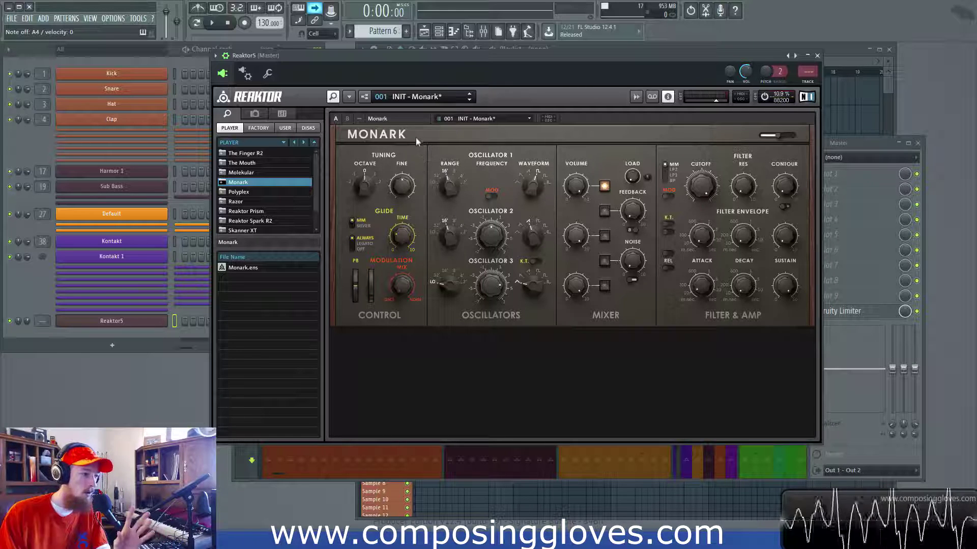
- Try the keyboard legato priority at High and Low in Monark's secondary view, and return it to Last
click(347, 118)
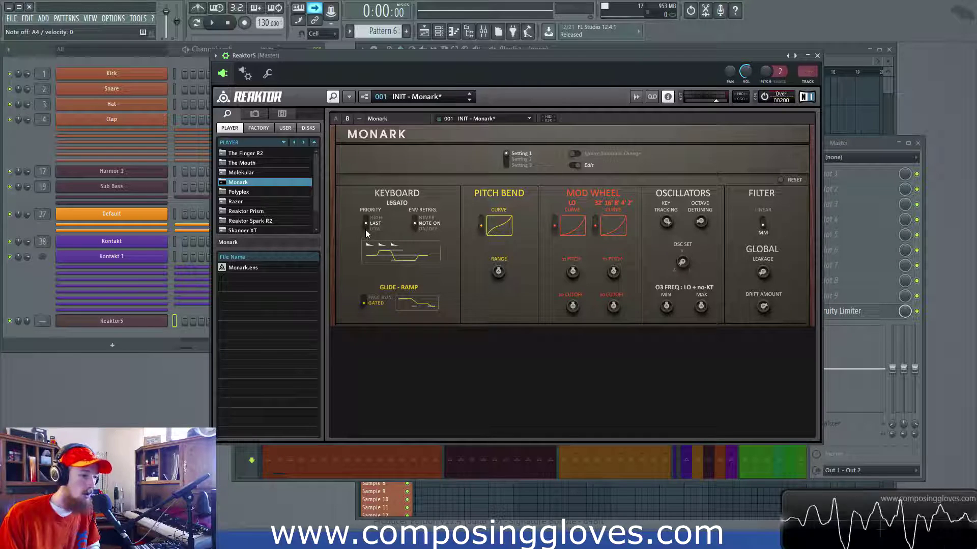
mouse_move(377, 229)
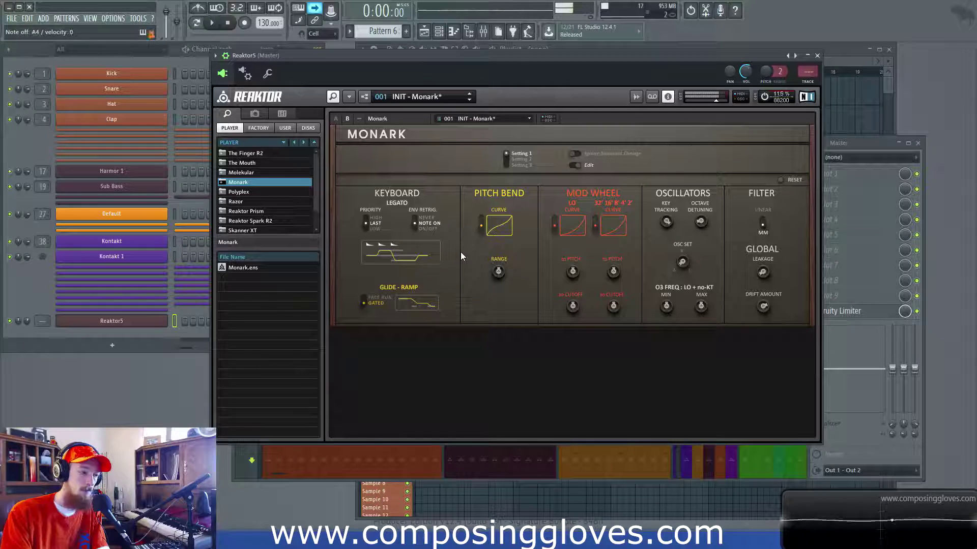
click(374, 217)
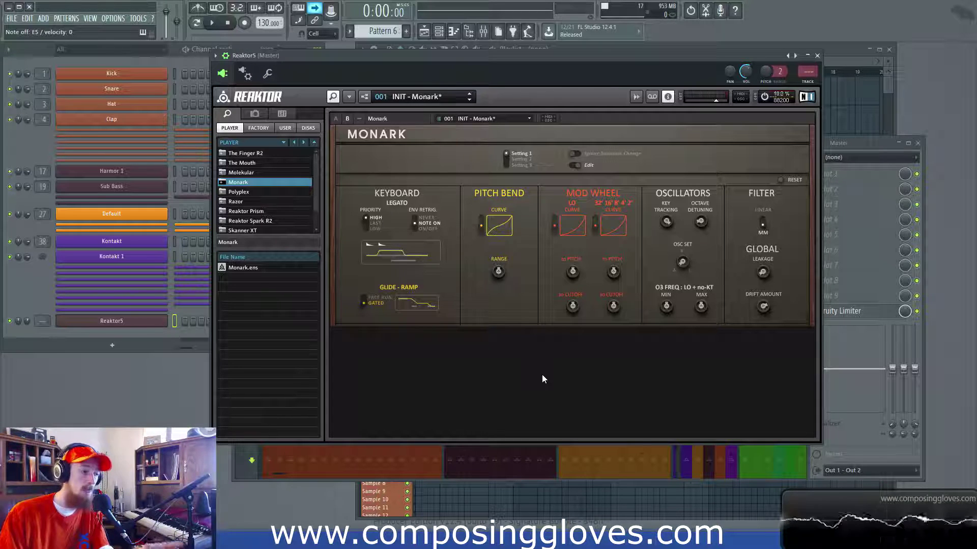
click(368, 223)
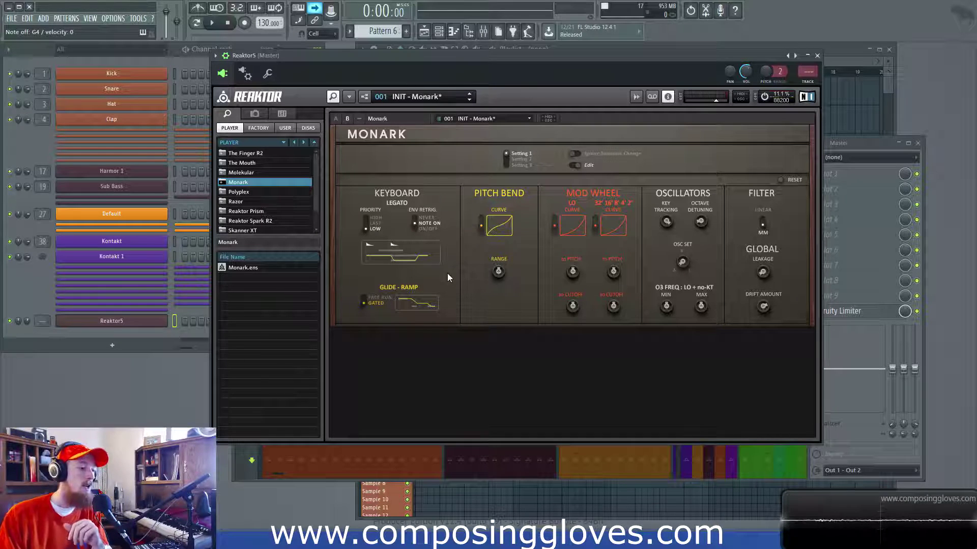
click(366, 228)
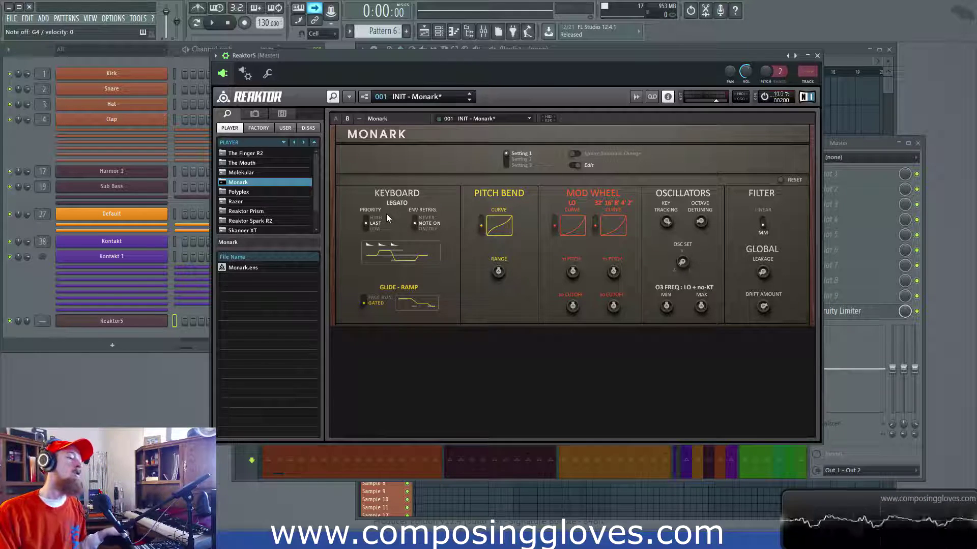
mouse_move(386, 213)
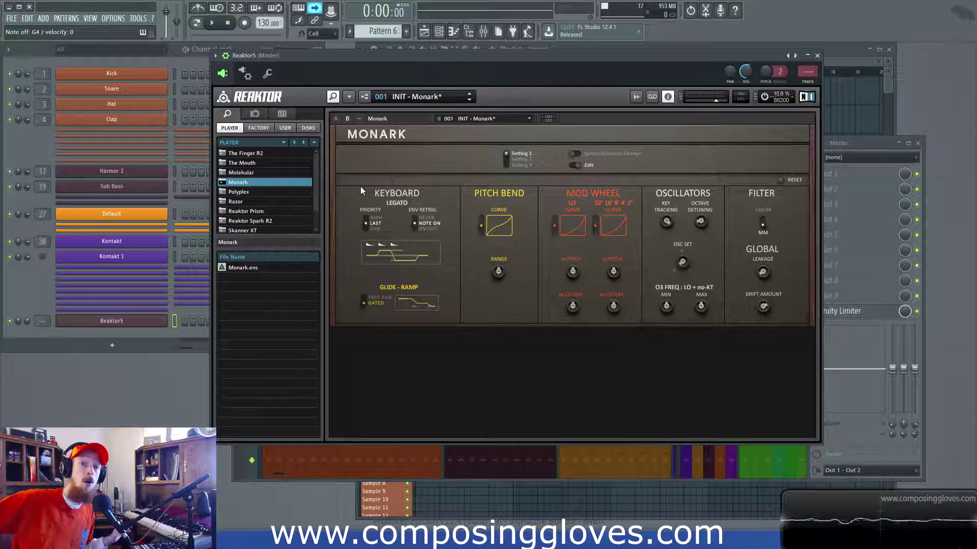
- Shape the amp envelope in the main view with attack 9 and decay 35, and adjust its sustain
click(336, 118)
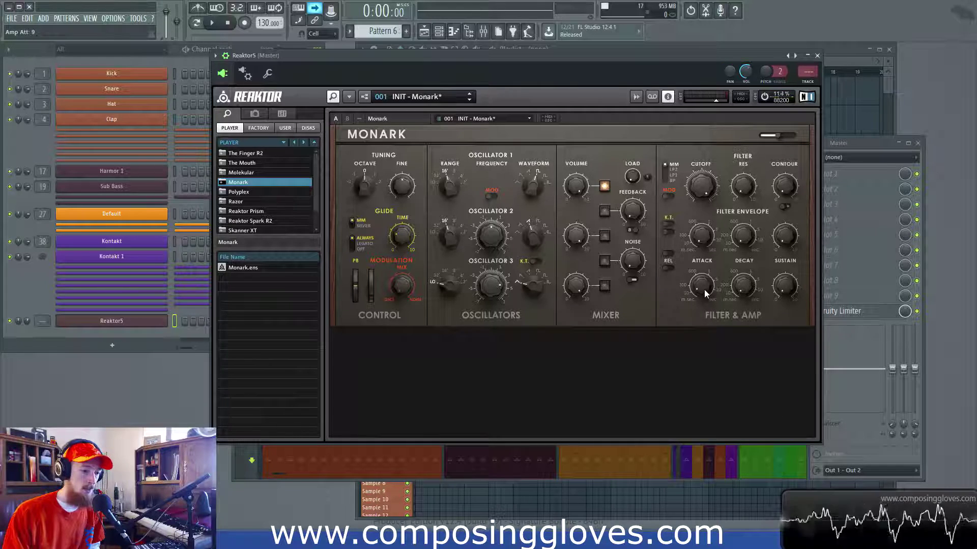
drag(739, 268, 736, 231)
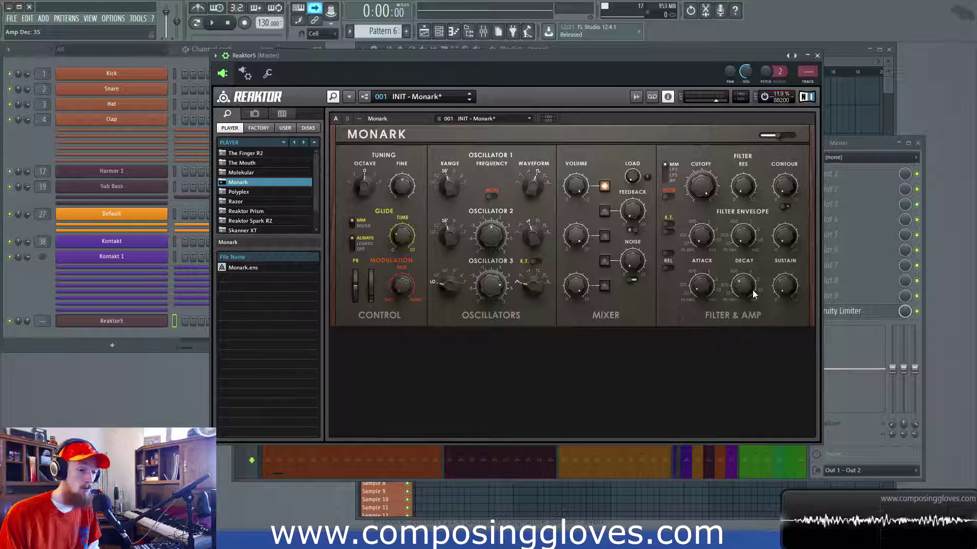
drag(783, 287, 784, 307)
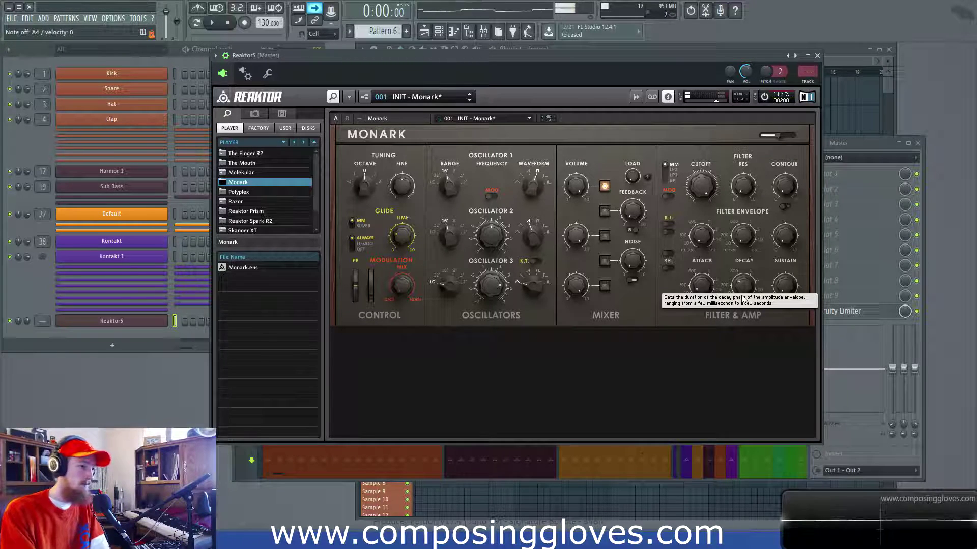
drag(449, 187, 450, 177)
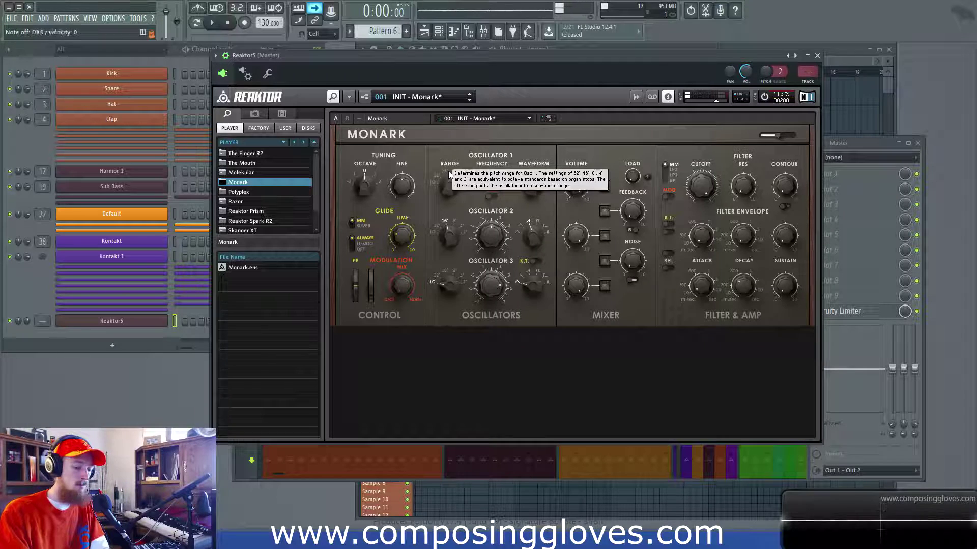
- Try the keyboard's envelope retrigger at Never in the secondary view, and return it to Note On
click(347, 119)
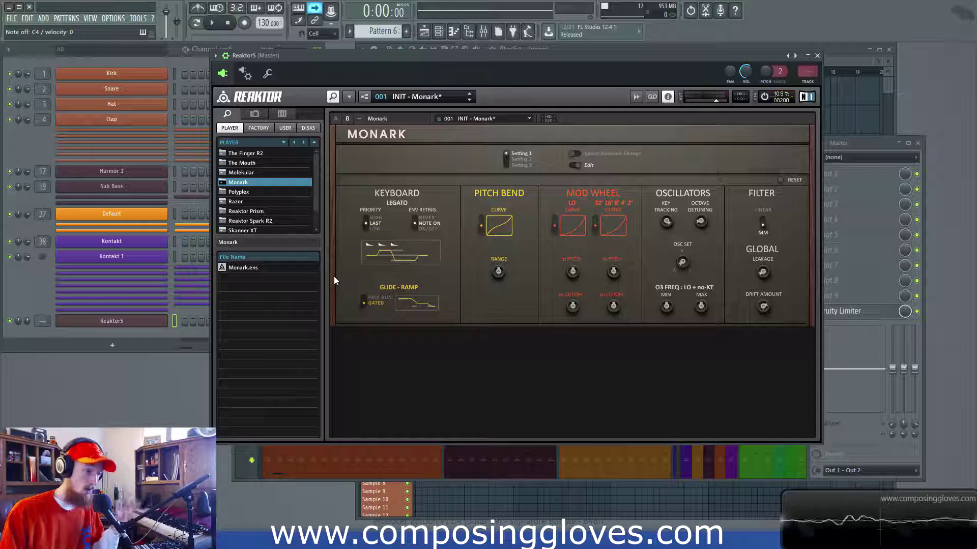
click(413, 218)
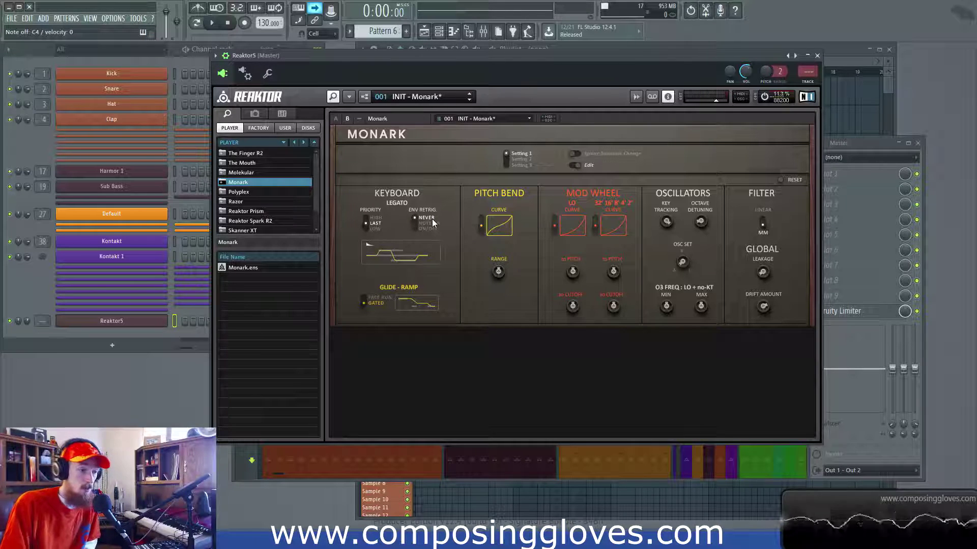
mouse_move(427, 227)
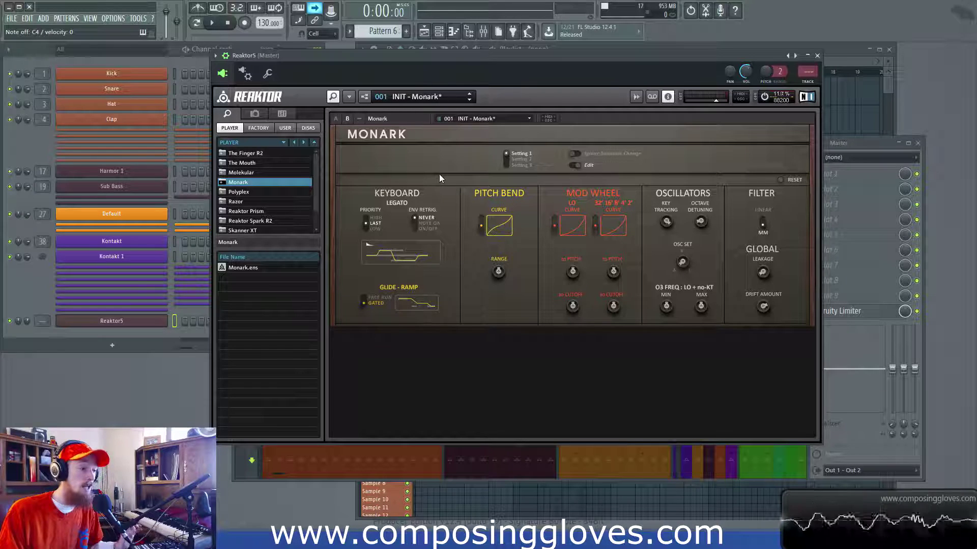
click(414, 221)
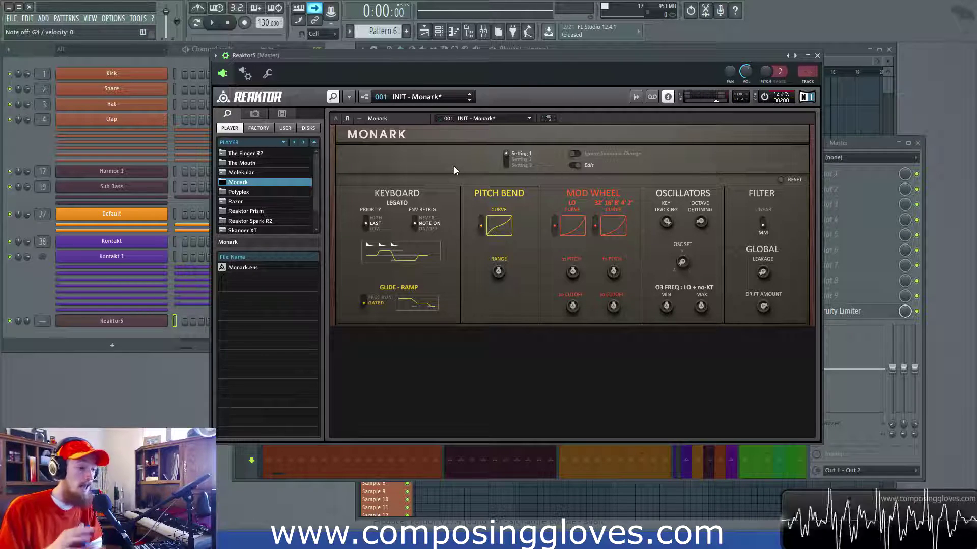
- Compare the keyboard's envelope retrigger at Never and Note On again, leave it at Note On, and read its description
click(415, 218)
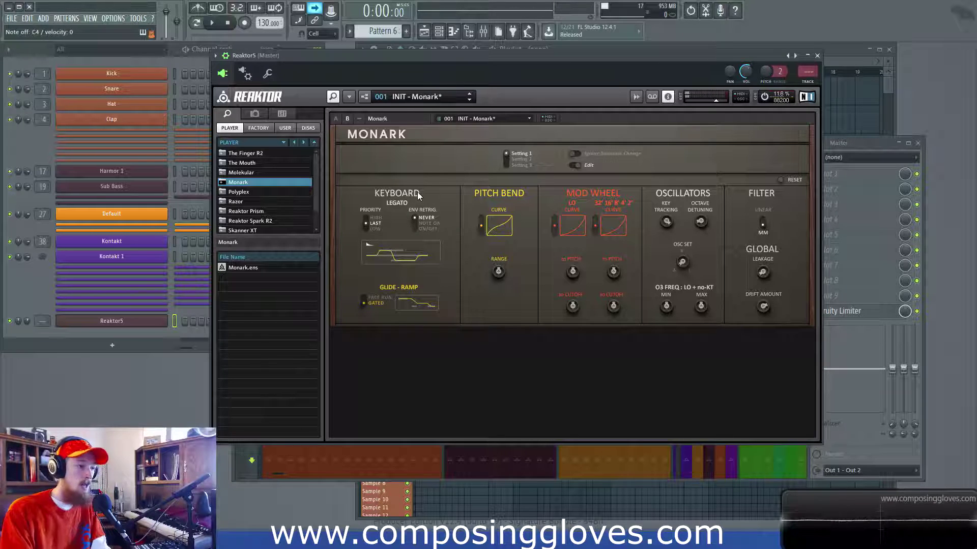
click(416, 224)
mouse_move(416, 226)
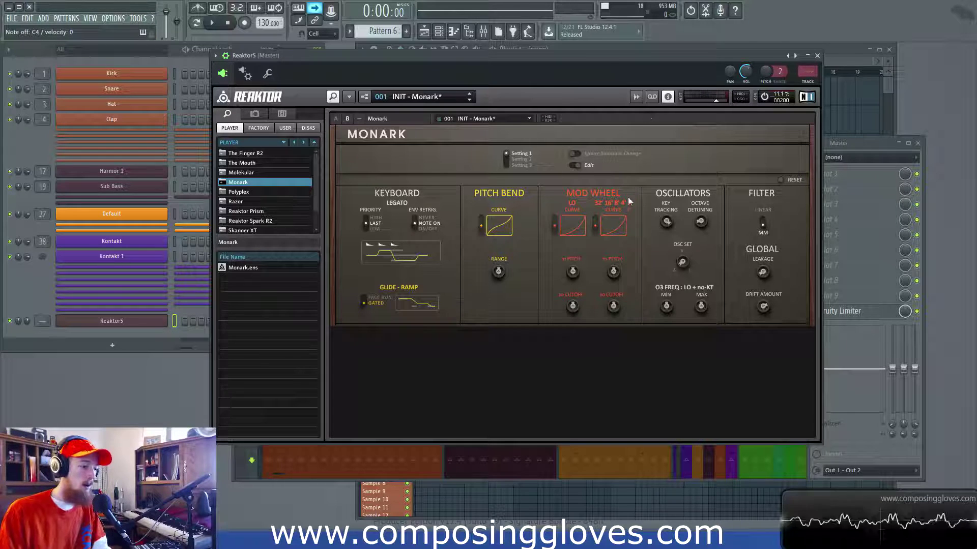
click(413, 222)
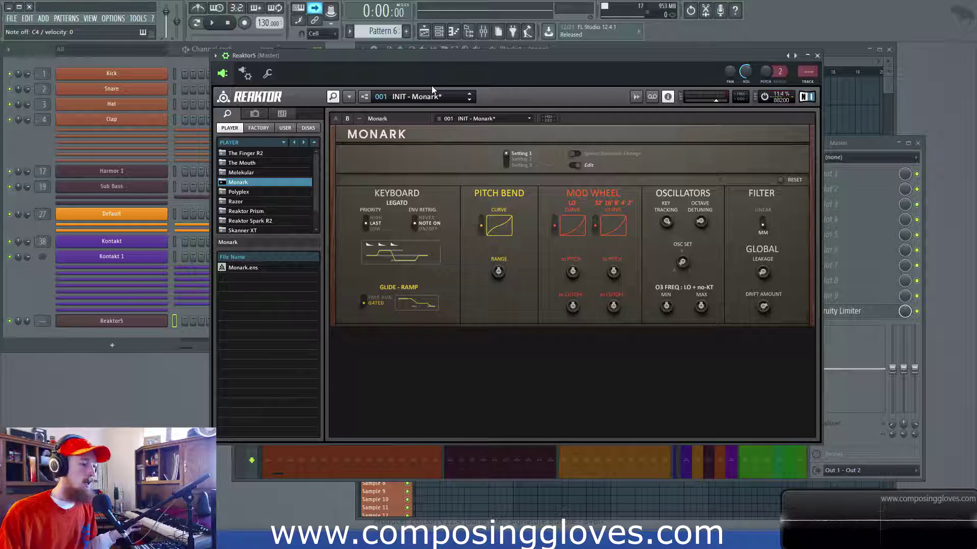
mouse_move(420, 226)
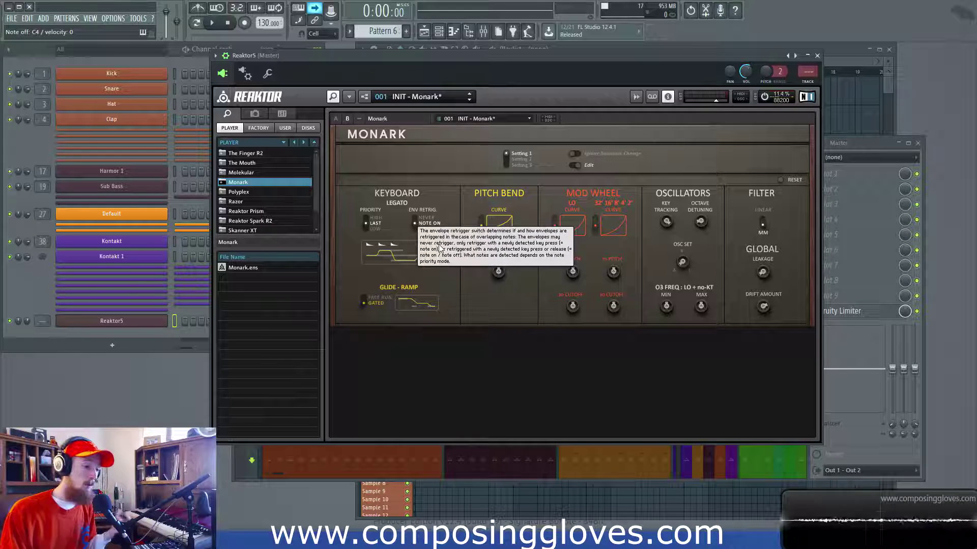
mouse_move(440, 248)
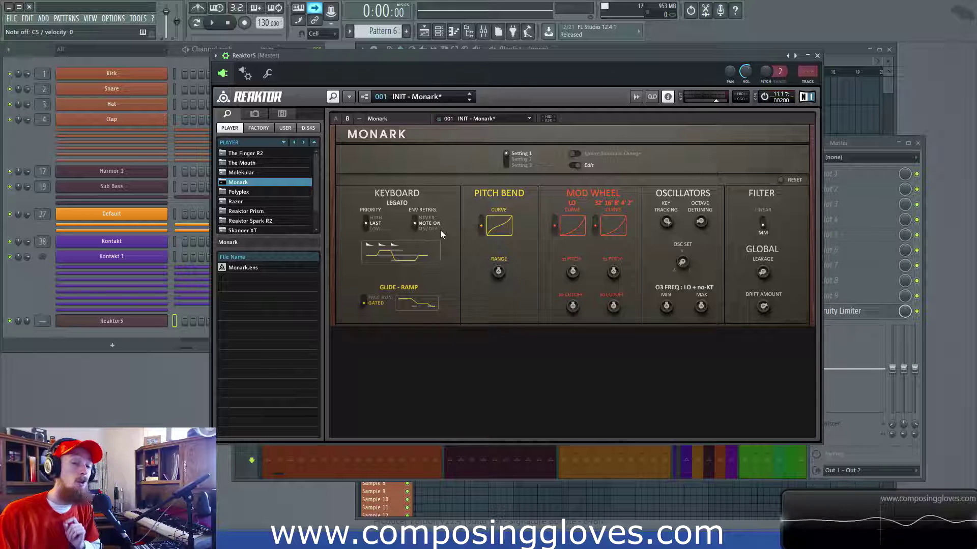
- Adjust the filter envelope's attack and set its decay to 0 in Monark's main view
click(335, 119)
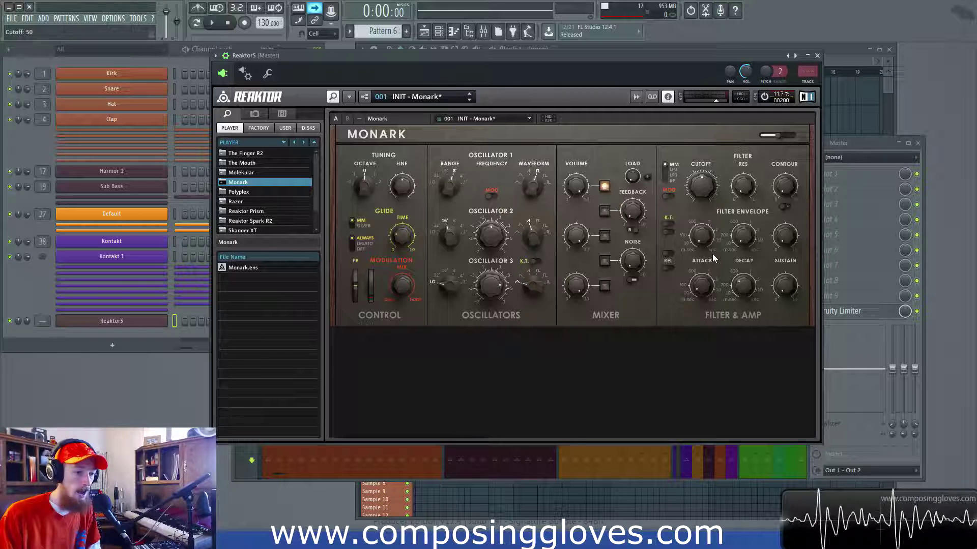
drag(702, 235, 700, 227)
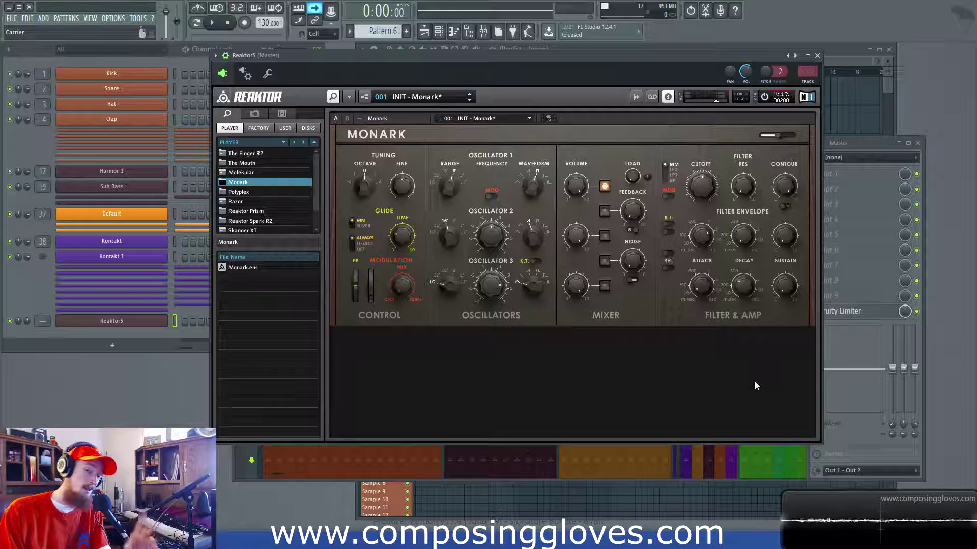
click(346, 119)
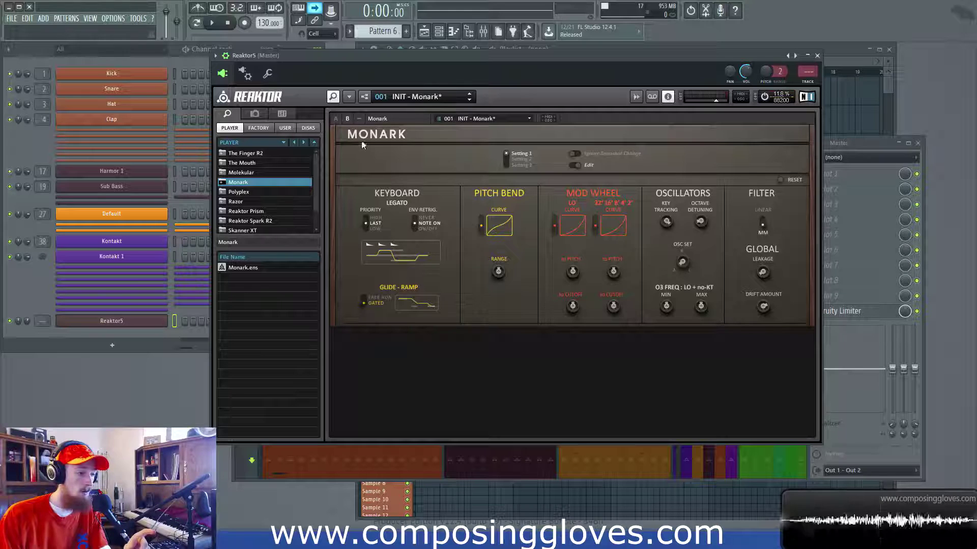
click(335, 119)
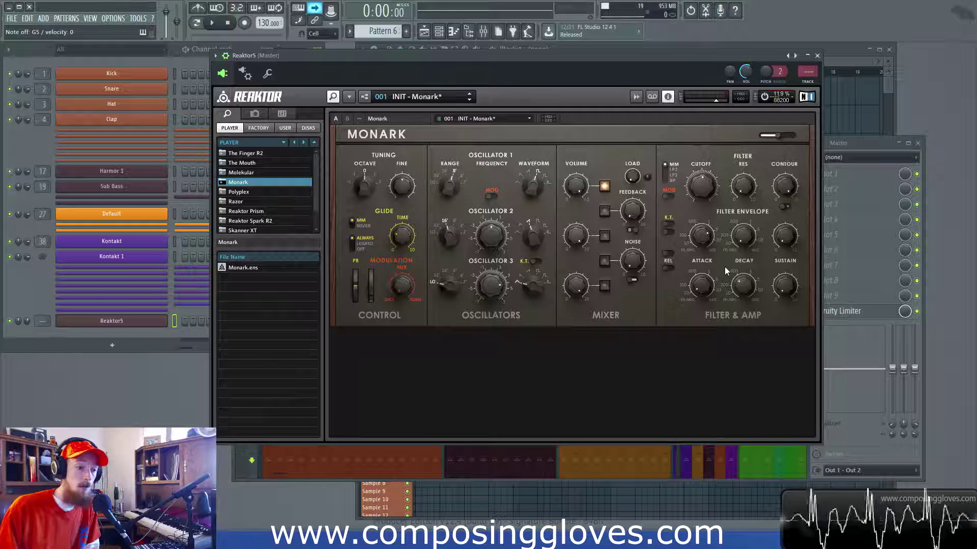
drag(746, 230, 738, 246)
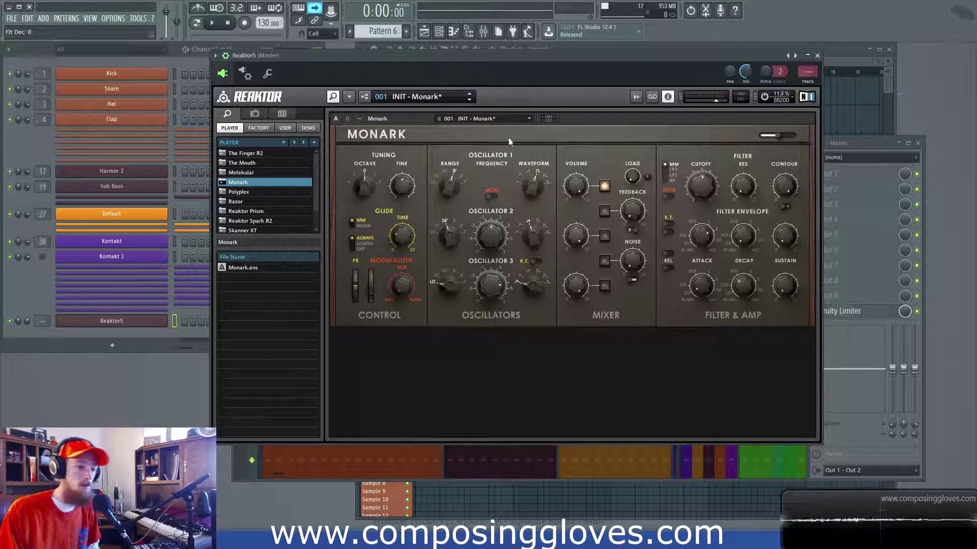
- Set the glide time to 4.4 in the main view after checking the secondary view
click(344, 120)
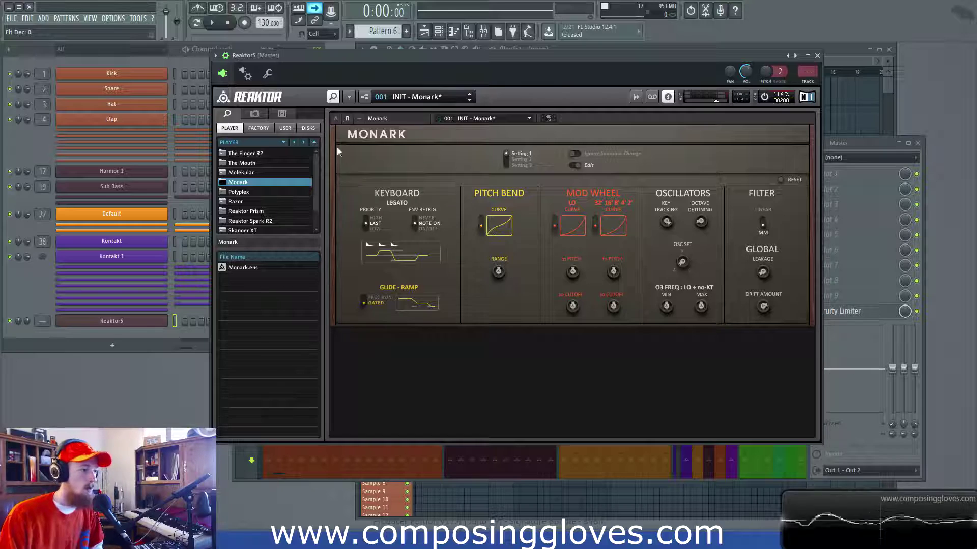
click(335, 118)
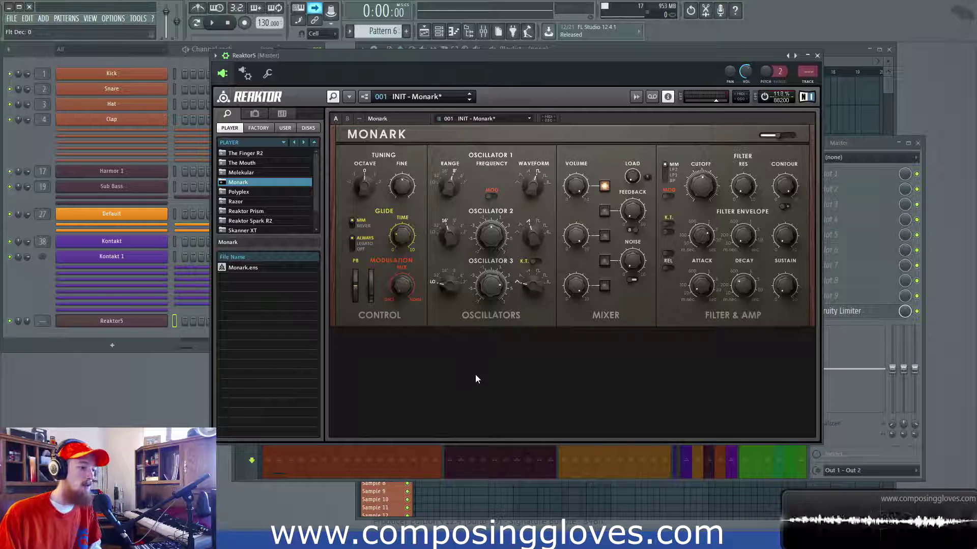
mouse_move(401, 235)
mouse_down()
mouse_move(400, 227)
mouse_move(401, 235)
mouse_up()
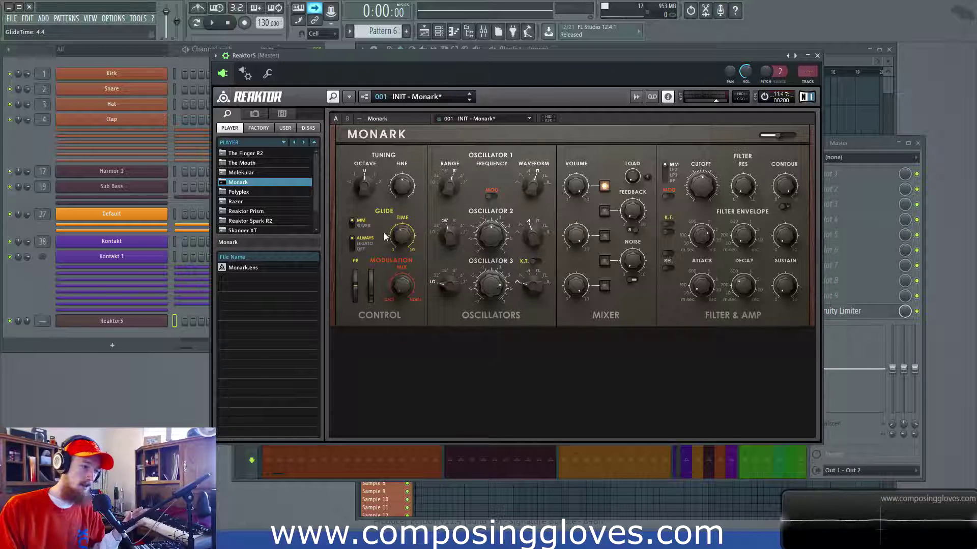
- Try the glide type at Silver, return it to MM, and adjust the glide time
click(351, 225)
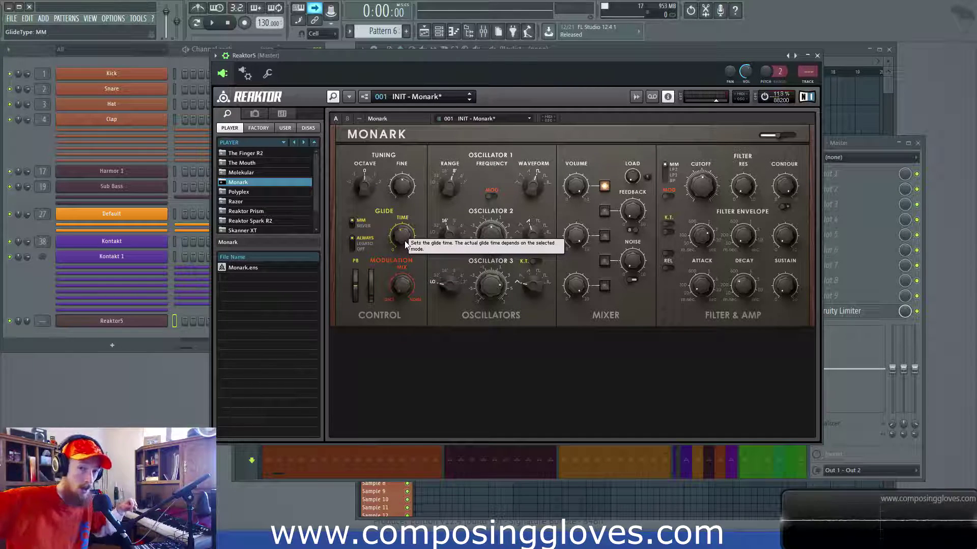
click(352, 224)
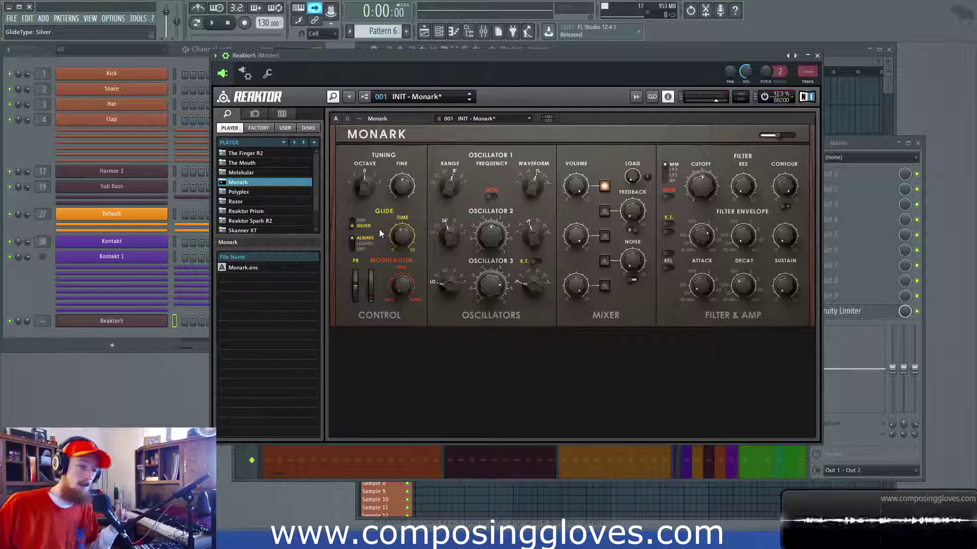
click(353, 226)
drag(404, 237, 400, 187)
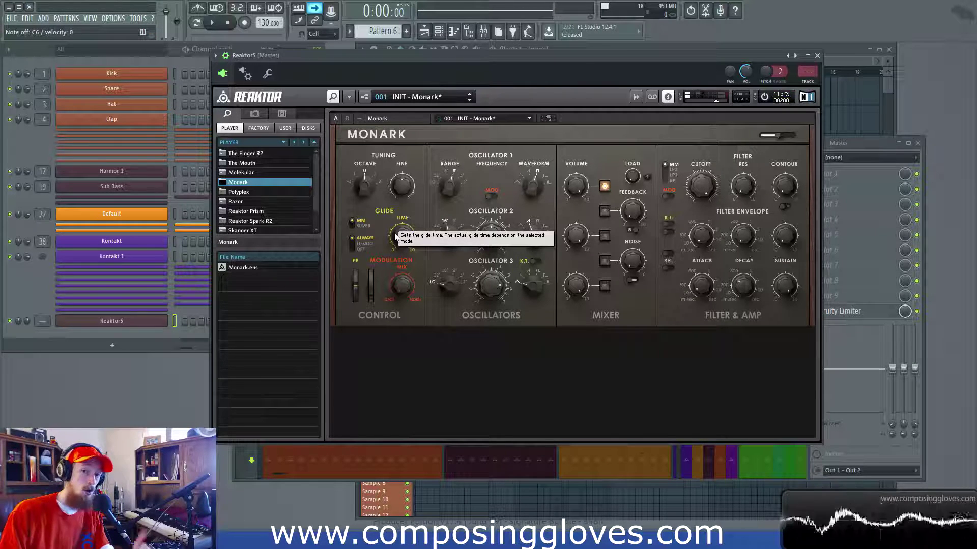
- Compare the Silver and MM glide types at the adjusted glide time, ending on MM
click(357, 229)
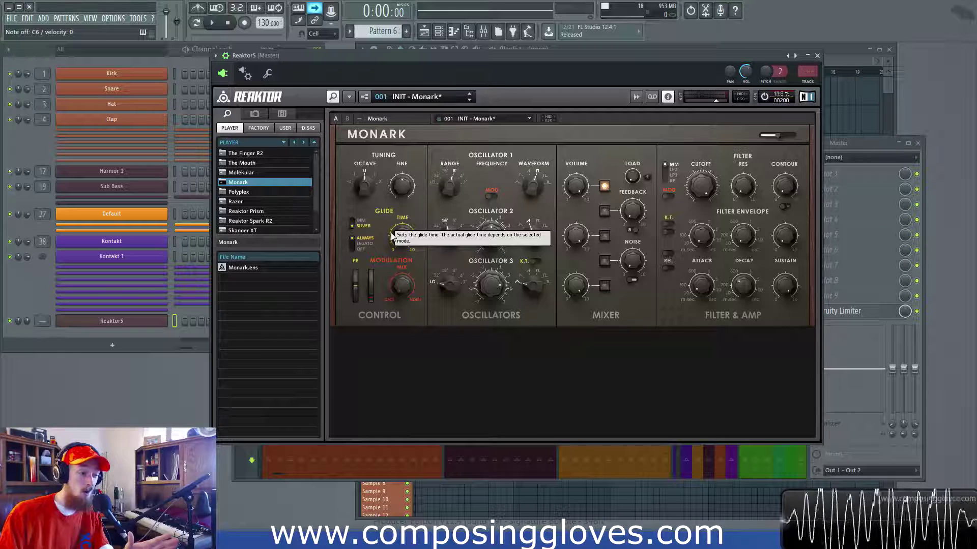
click(353, 223)
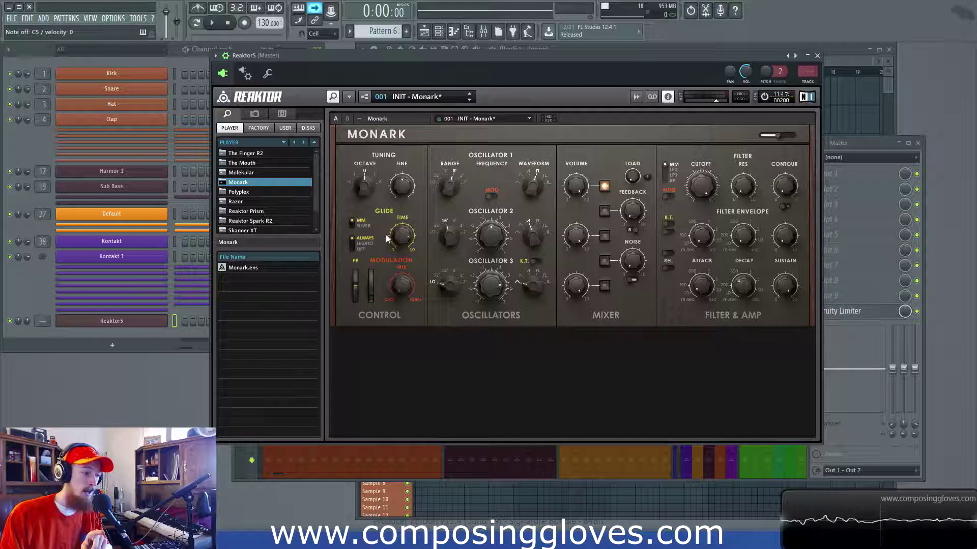
click(363, 226)
click(354, 229)
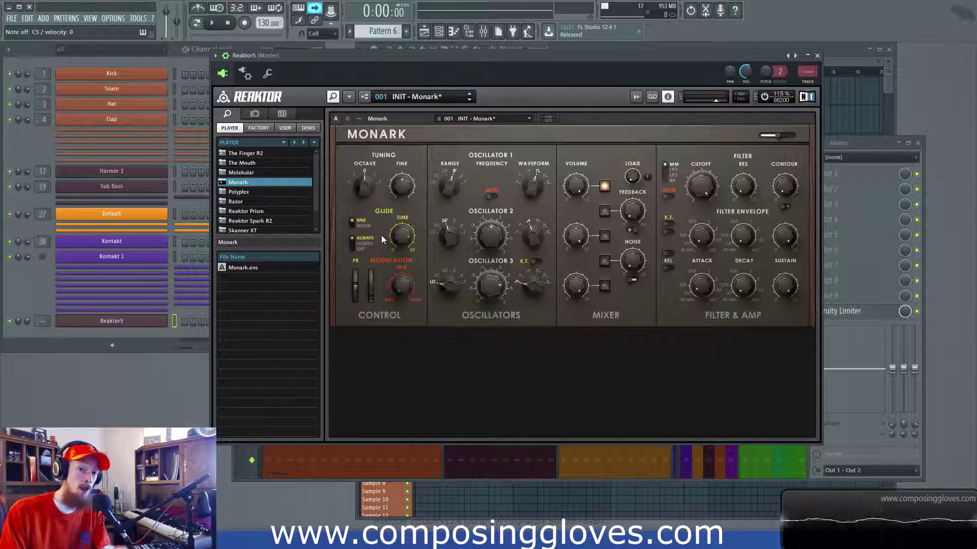
- Compare the glide response at Legato and Always, and set it to Off
click(352, 243)
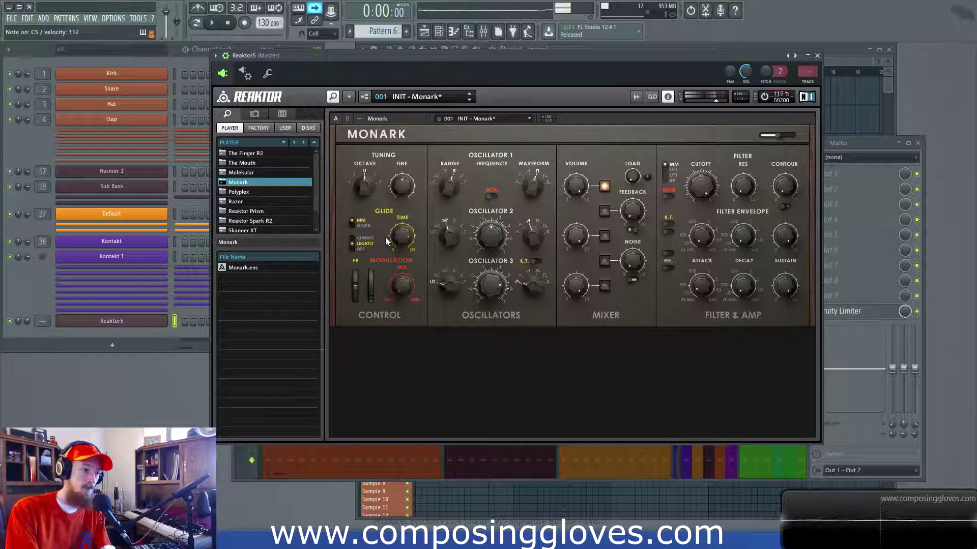
click(350, 240)
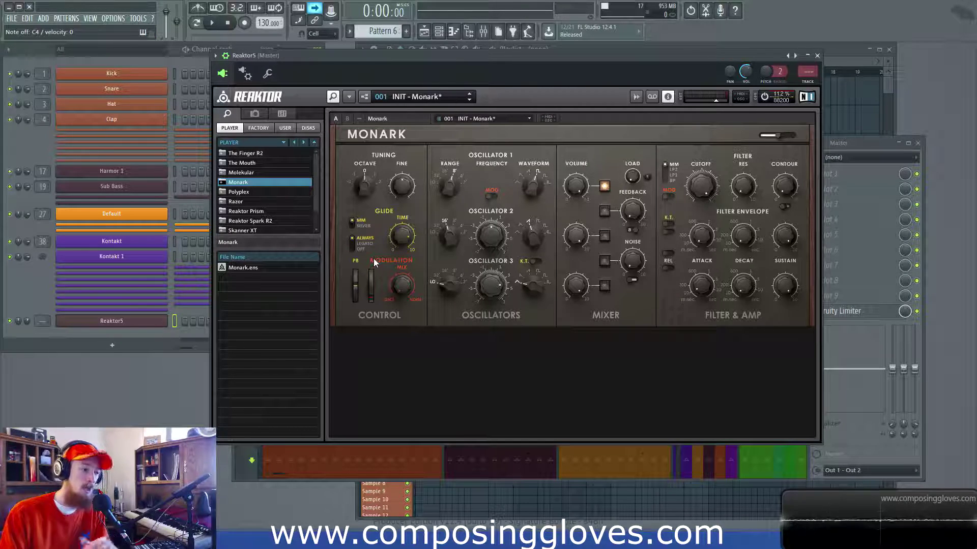
click(350, 244)
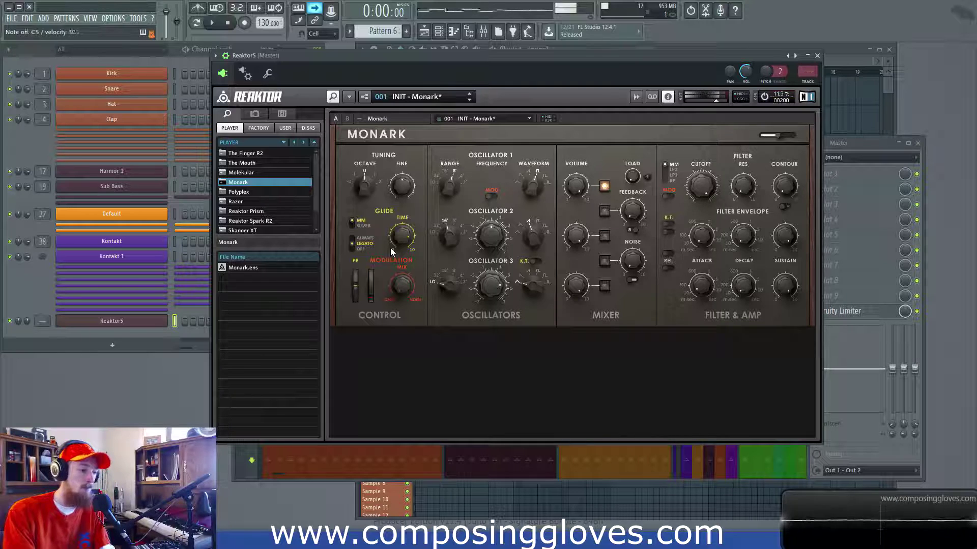
click(365, 250)
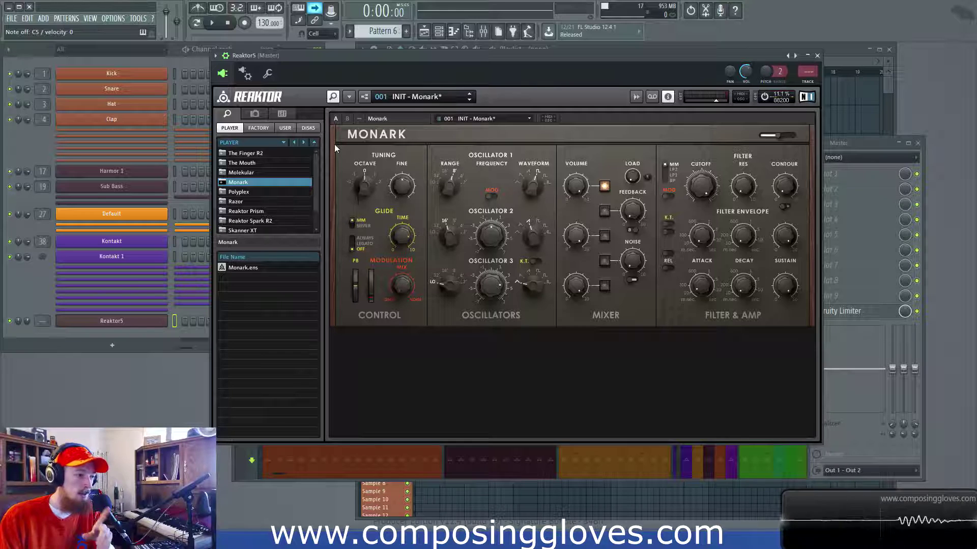
- Try the glide ramp at Free Run in the secondary view, and return it to Gated
click(347, 118)
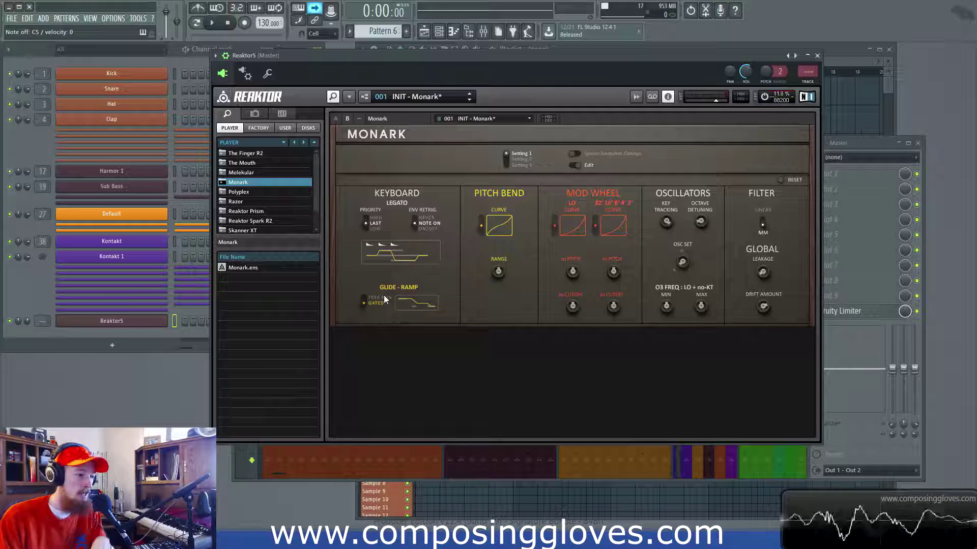
click(365, 303)
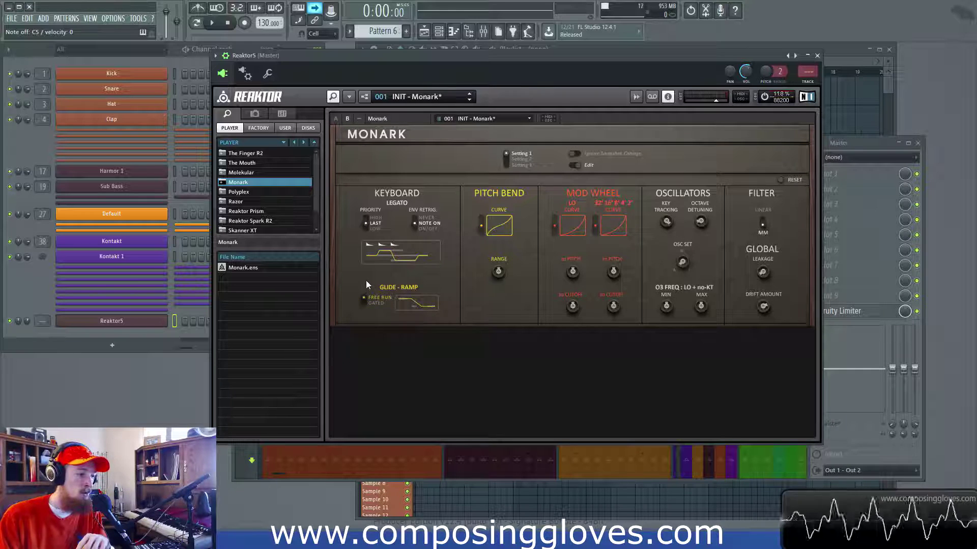
click(368, 302)
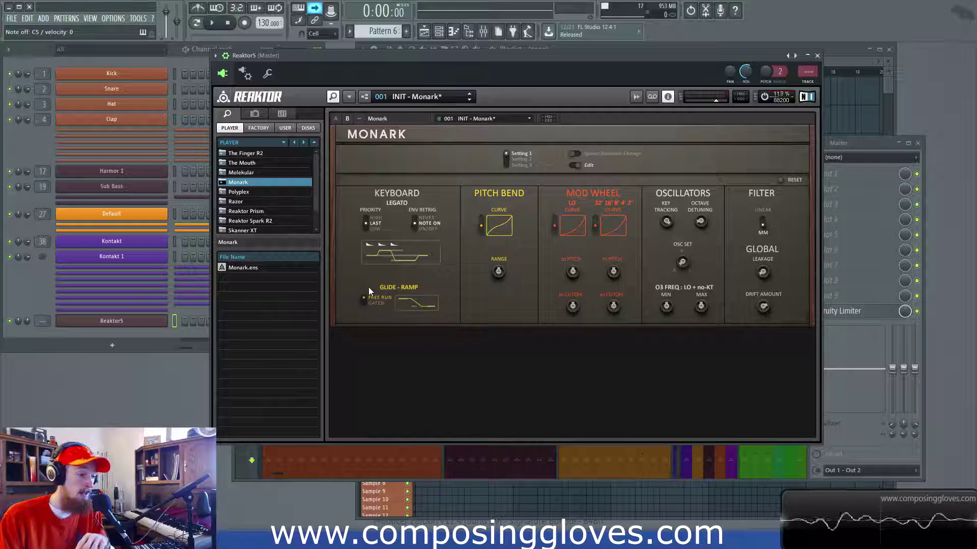
- Switch on the amp envelope's release in the main view and adjust its decay
click(335, 118)
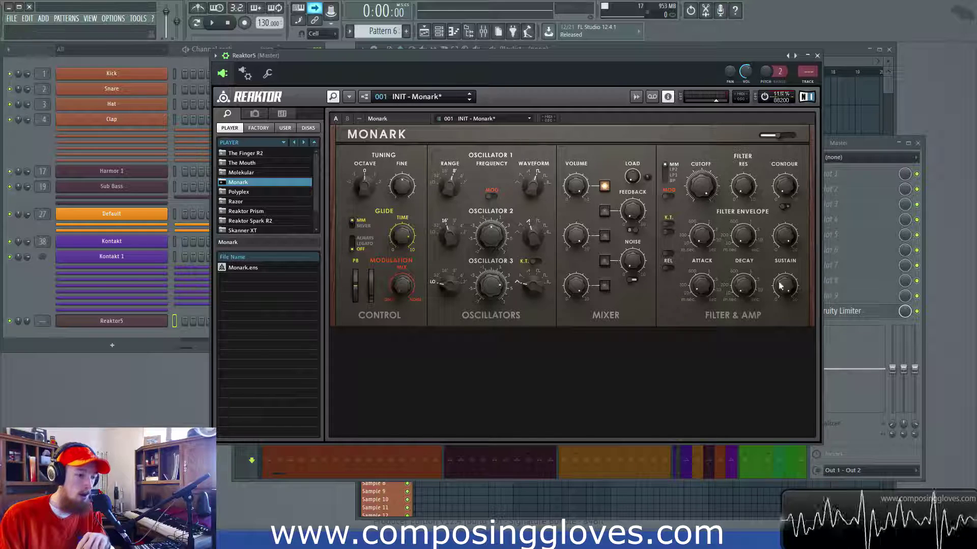
click(667, 268)
click(667, 268)
click(668, 268)
drag(752, 300, 737, 240)
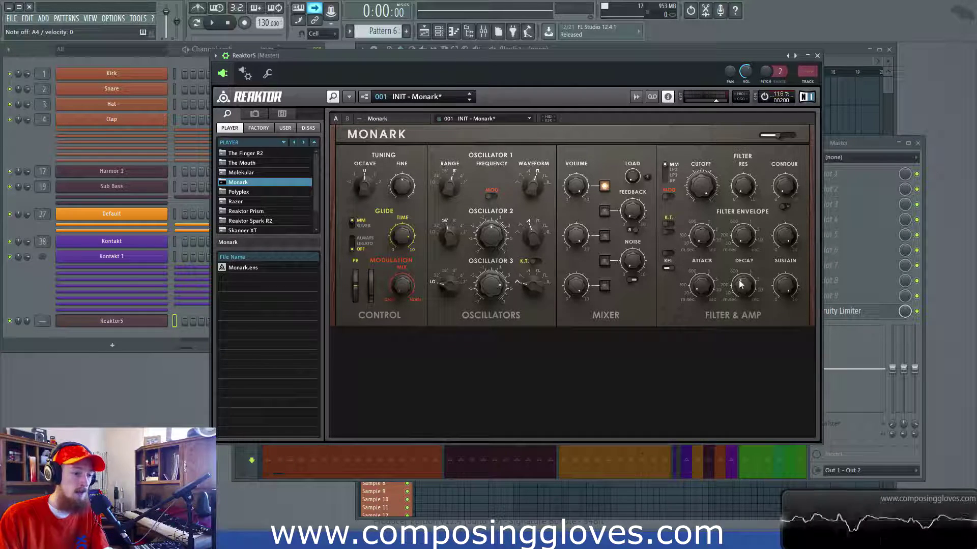
- Check the glide ramp switch in the secondary view again, leaving it at Gated, and compare with the main view
click(346, 119)
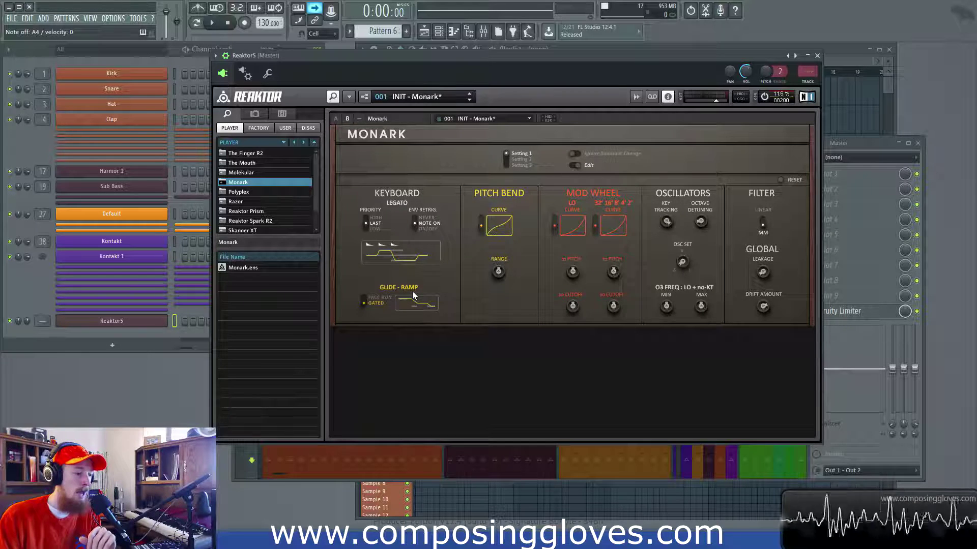
click(364, 300)
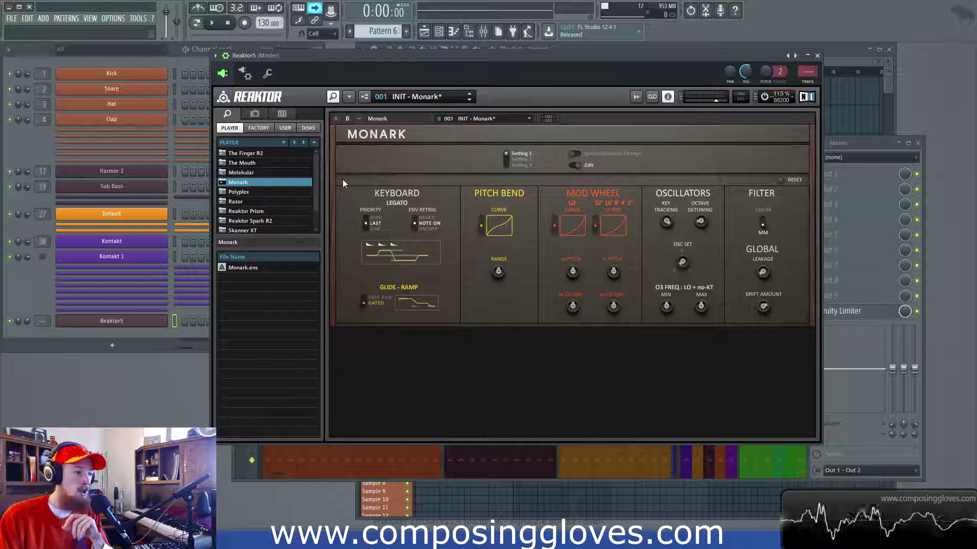
click(335, 119)
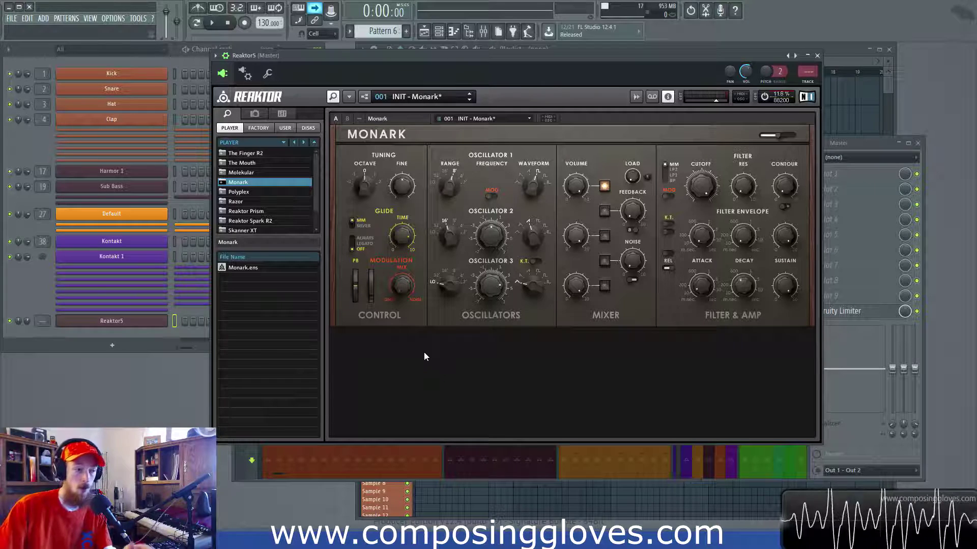
click(347, 119)
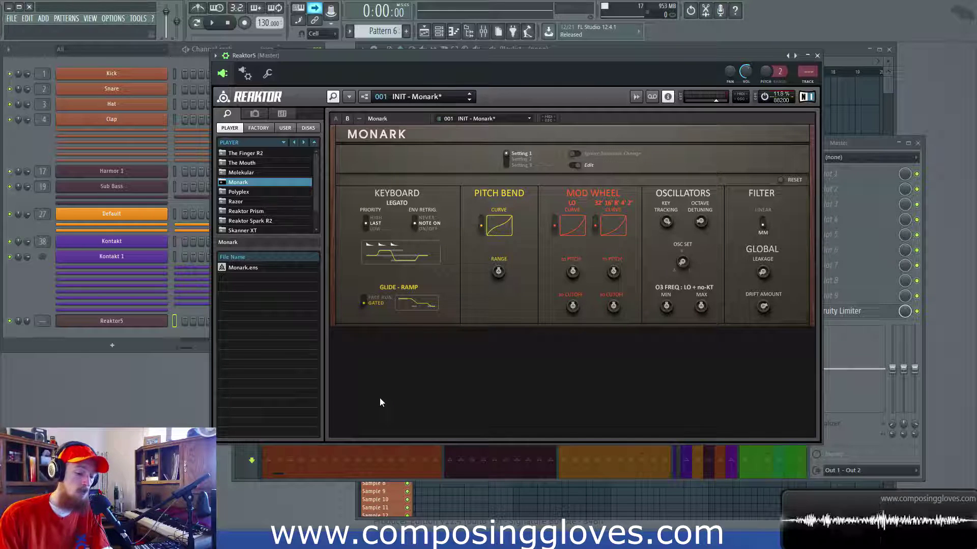
- Set the glide response to Always and readjust the glide time in the main view, ending in the secondary view
click(336, 118)
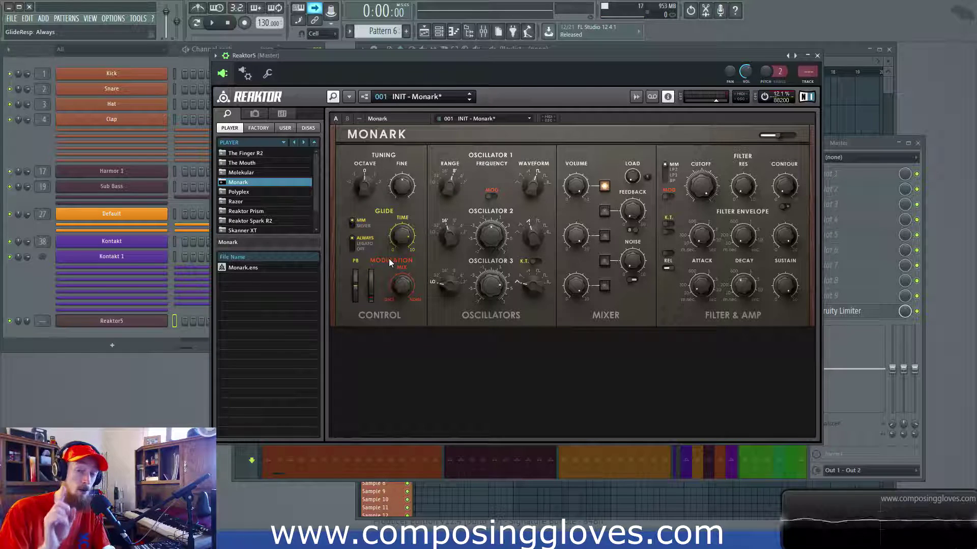
drag(401, 244, 407, 230)
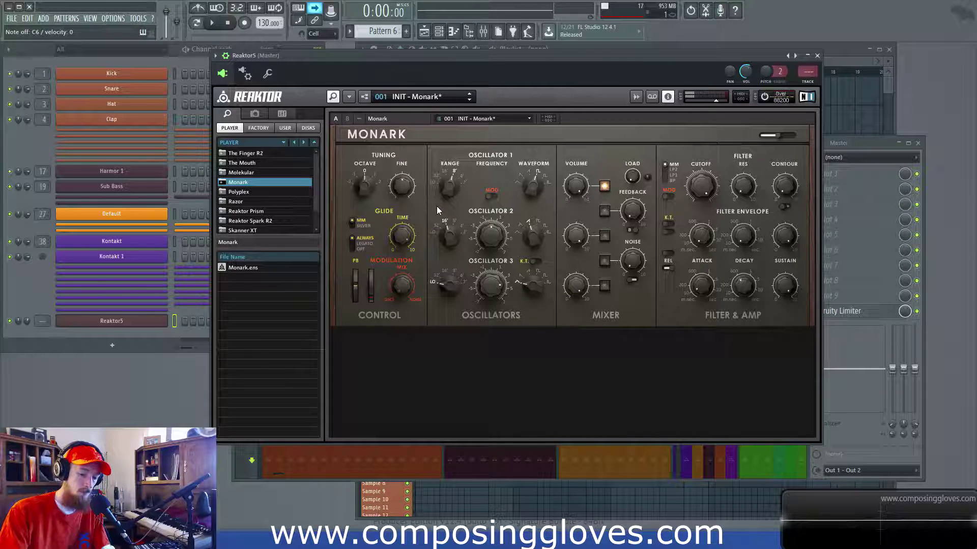
click(347, 119)
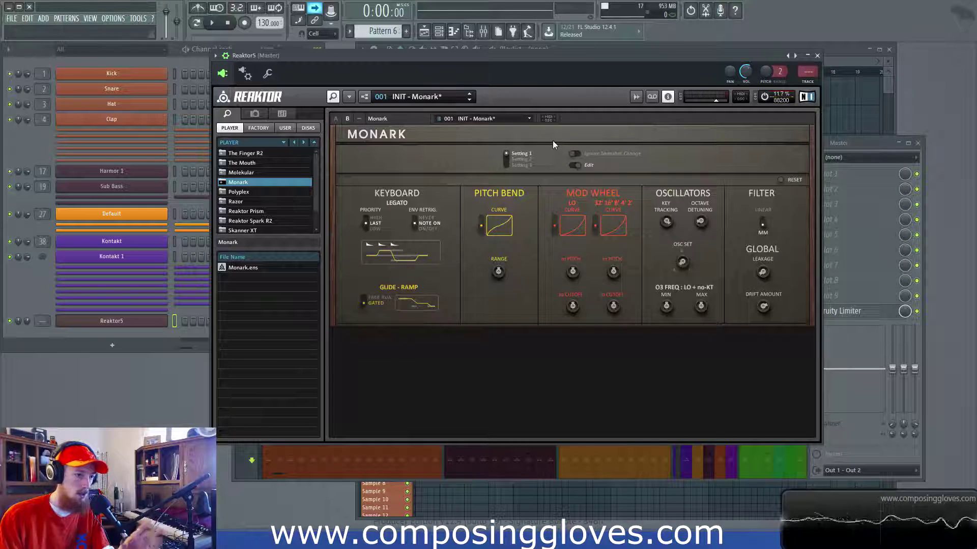
- Set the glide ramp to Free Run in the secondary view and compare it with the main view's glide controls
click(363, 301)
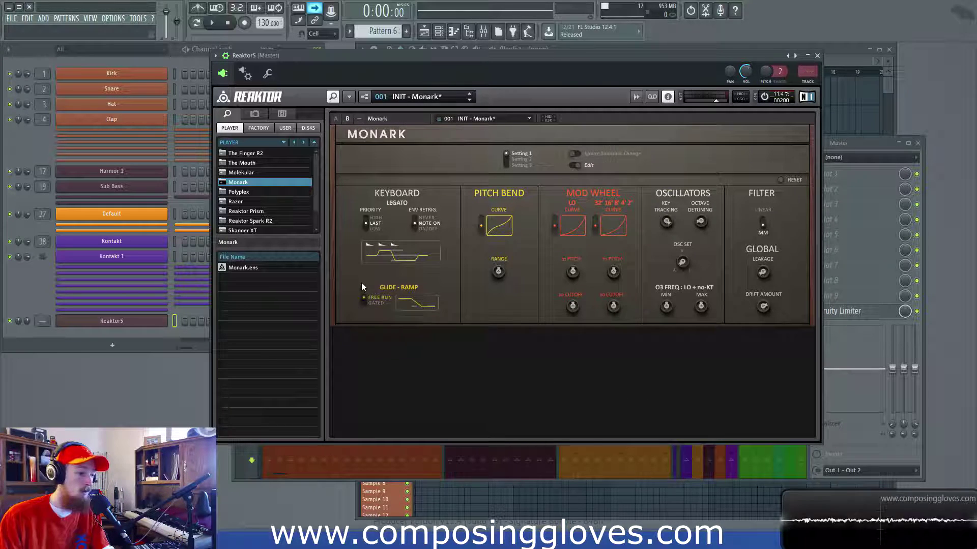
click(336, 119)
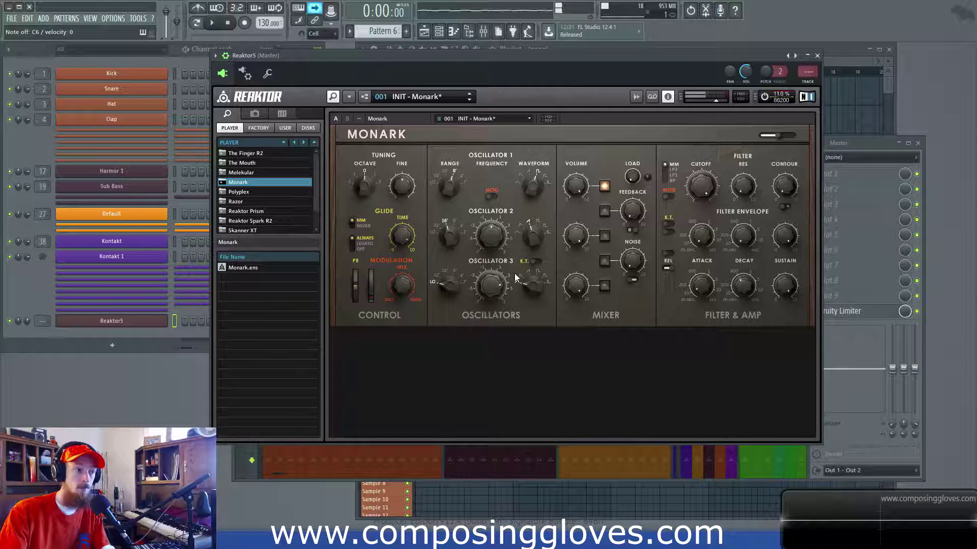
click(348, 119)
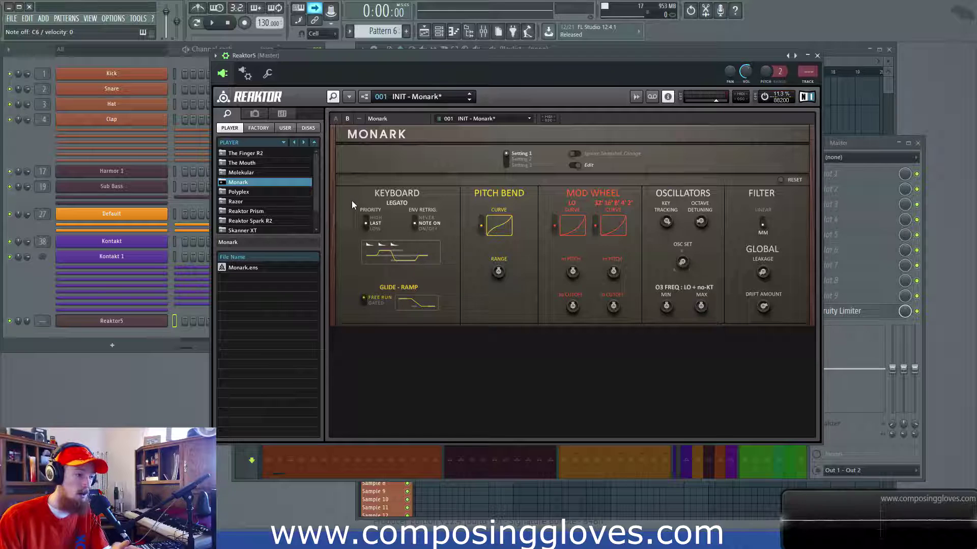
click(335, 119)
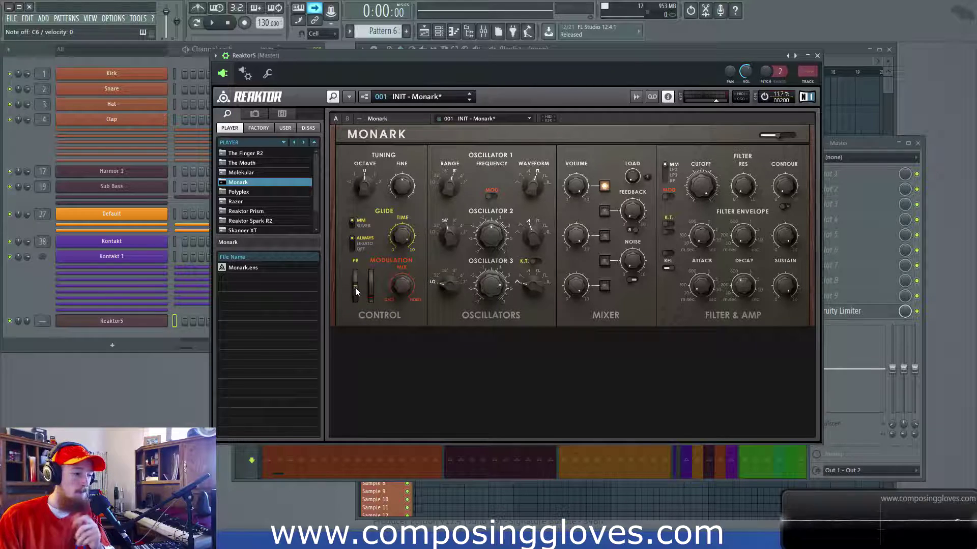
- Set the glide response to Legato and the glide type to Silver, and adjust the glide time
click(352, 246)
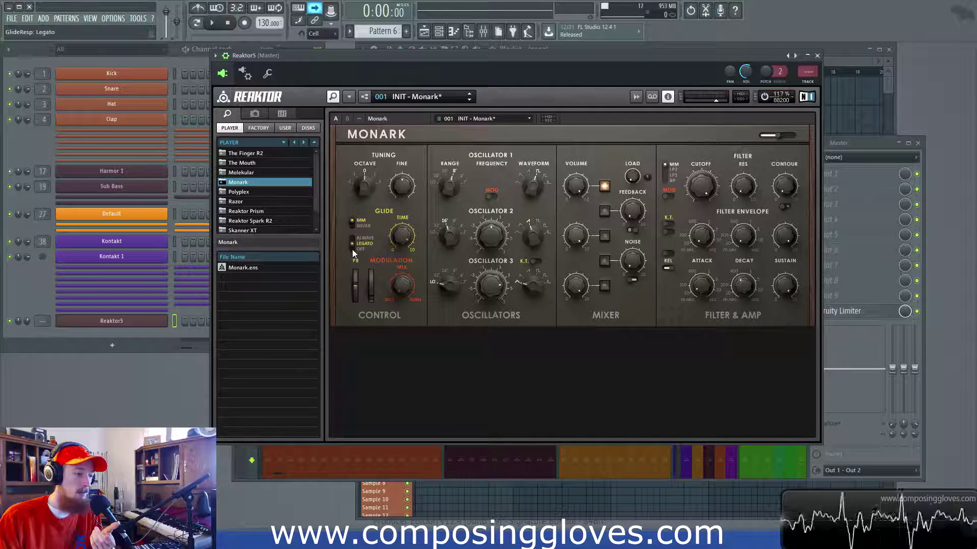
click(353, 224)
drag(401, 235, 413, 325)
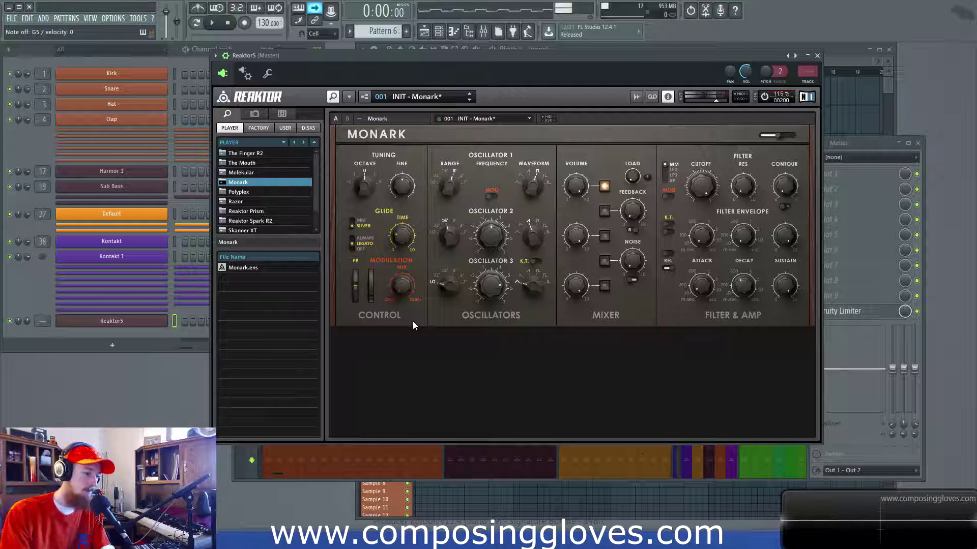
- Switch off the envelope release and try out the oscillator and filter modulation, setting the modulation mix to 0
click(667, 268)
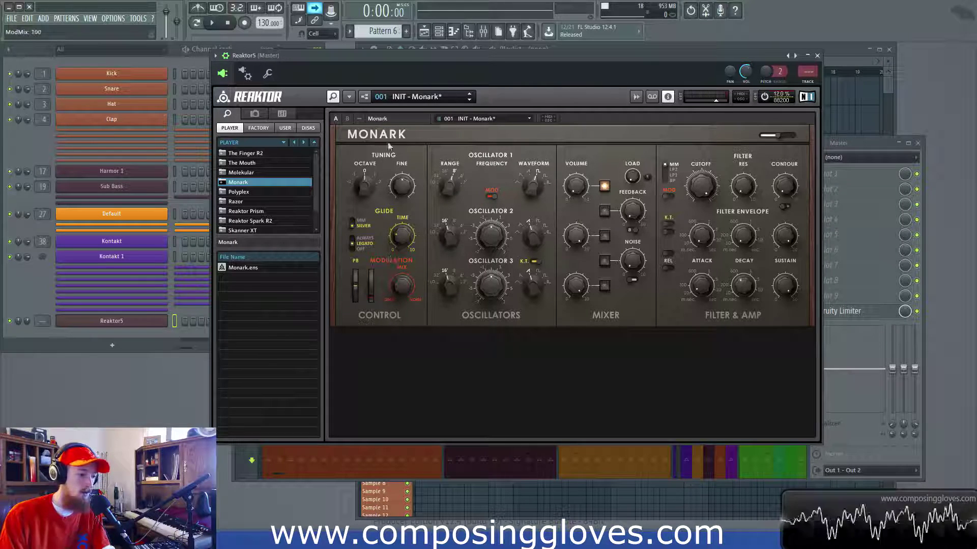
click(632, 280)
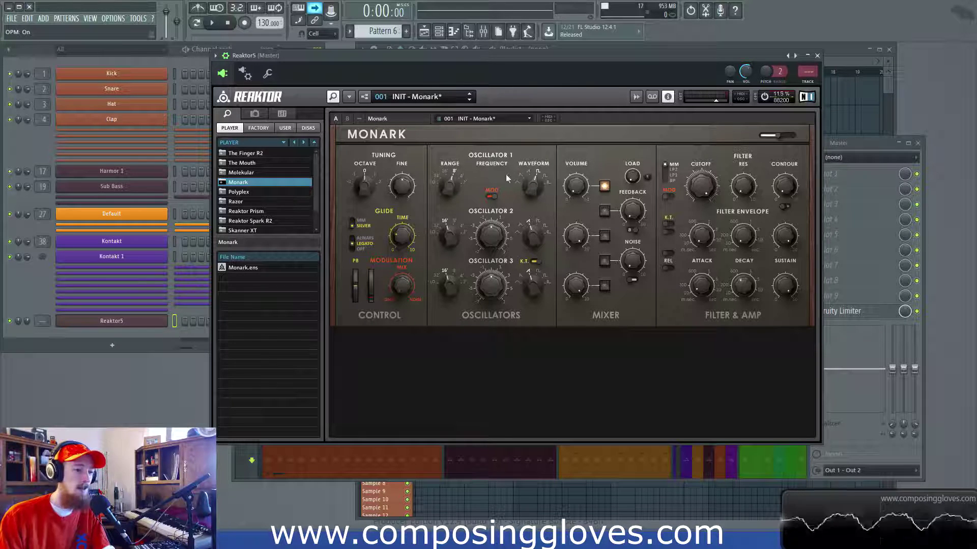
click(492, 195)
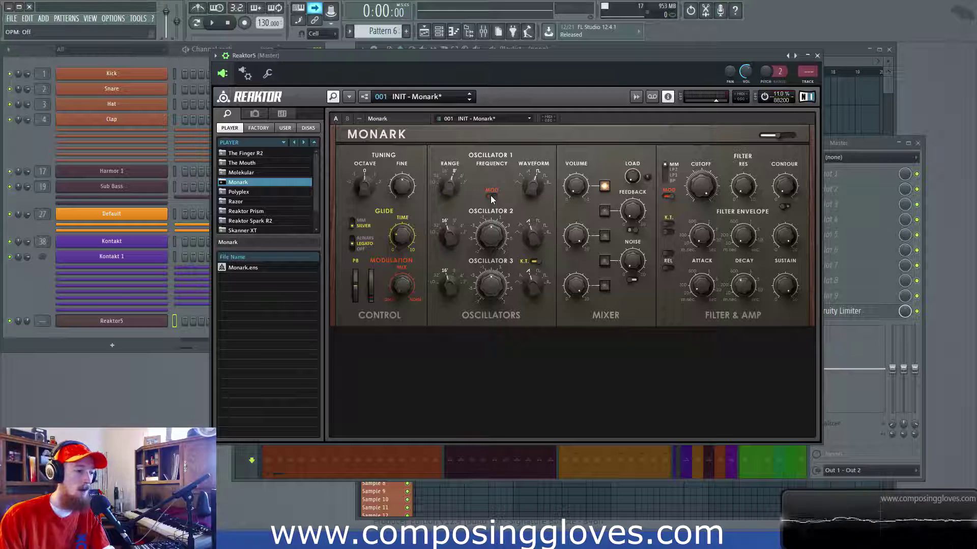
click(701, 186)
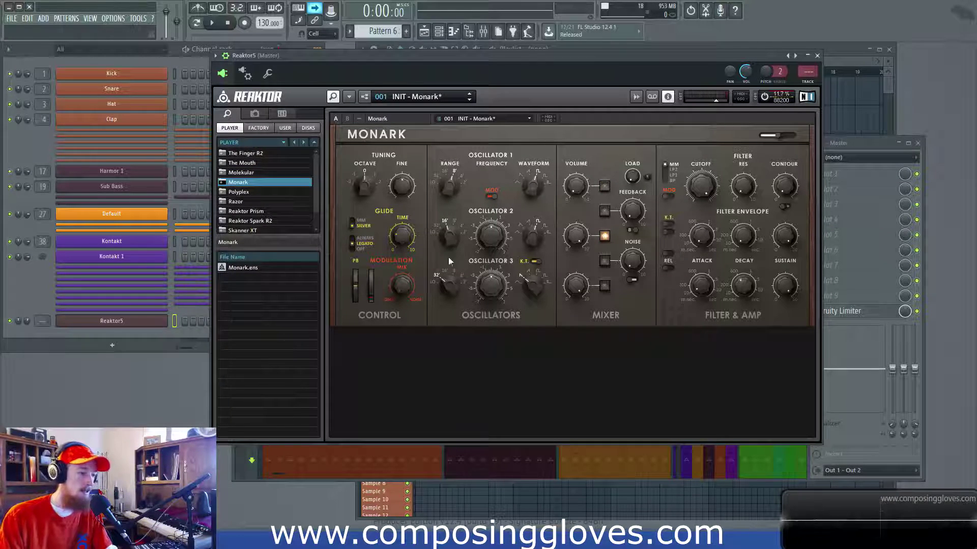
click(402, 286)
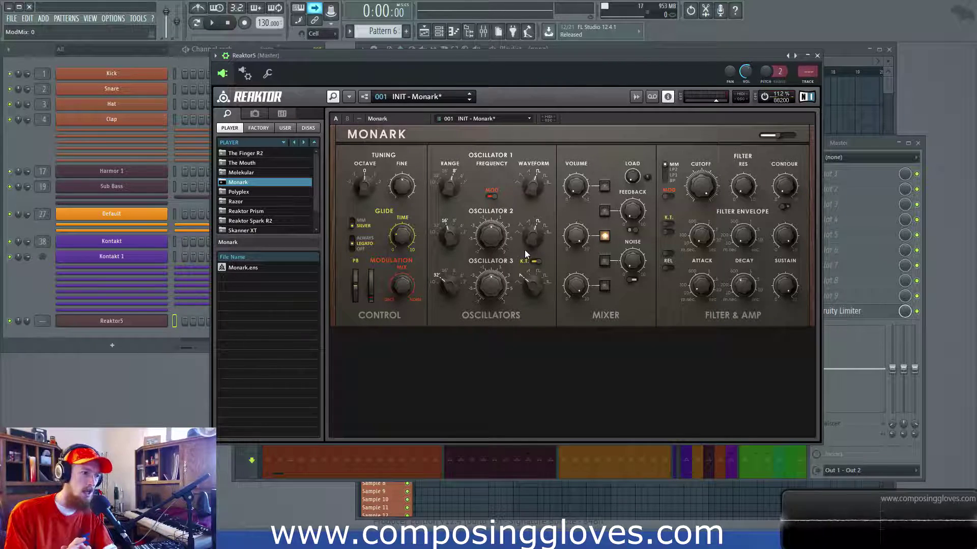